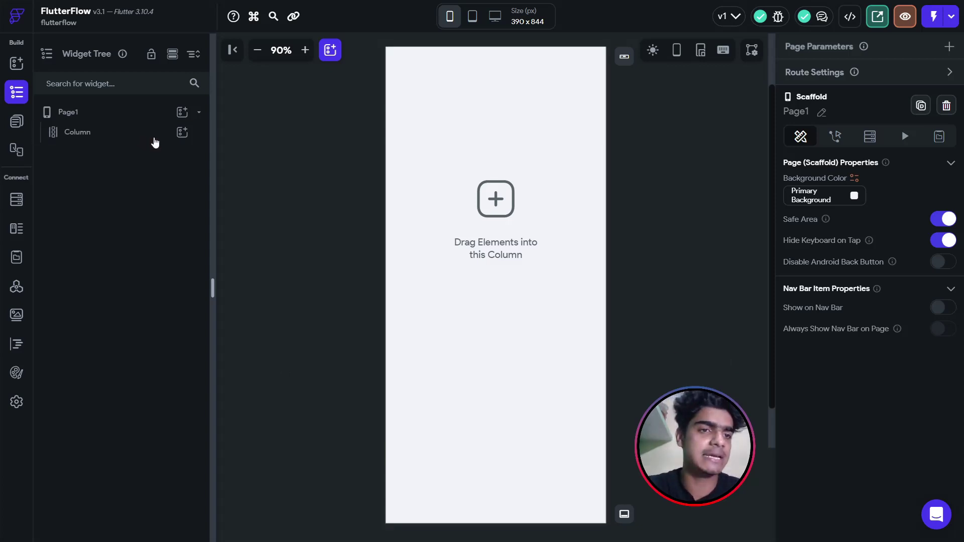
# Add a TabBar widget inside the page's Column
pyautogui.click(182, 132)
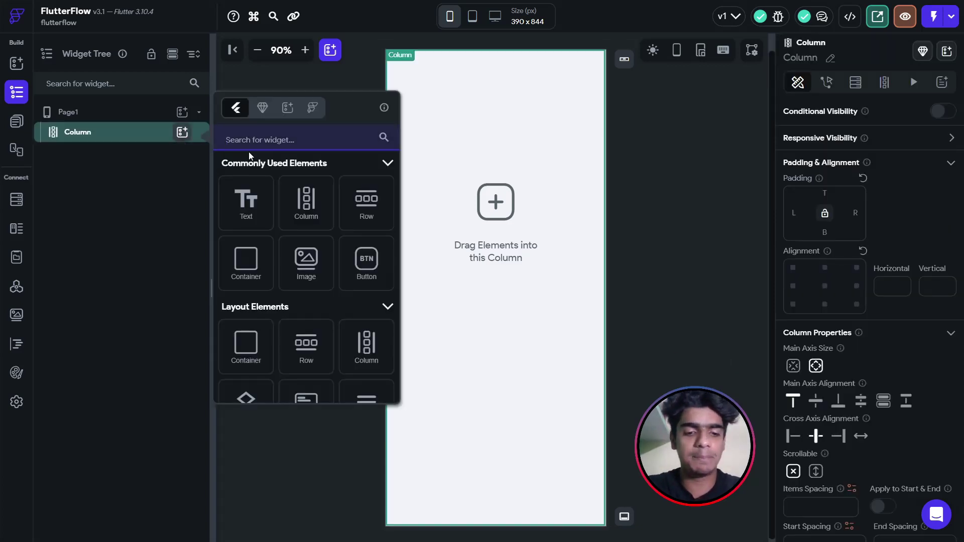
pyautogui.write('ta')
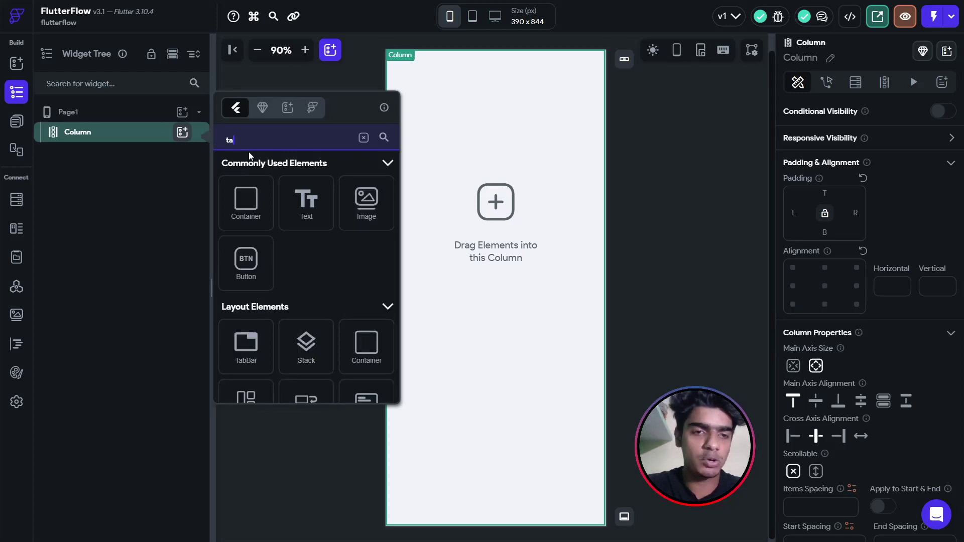
pyautogui.write('b')
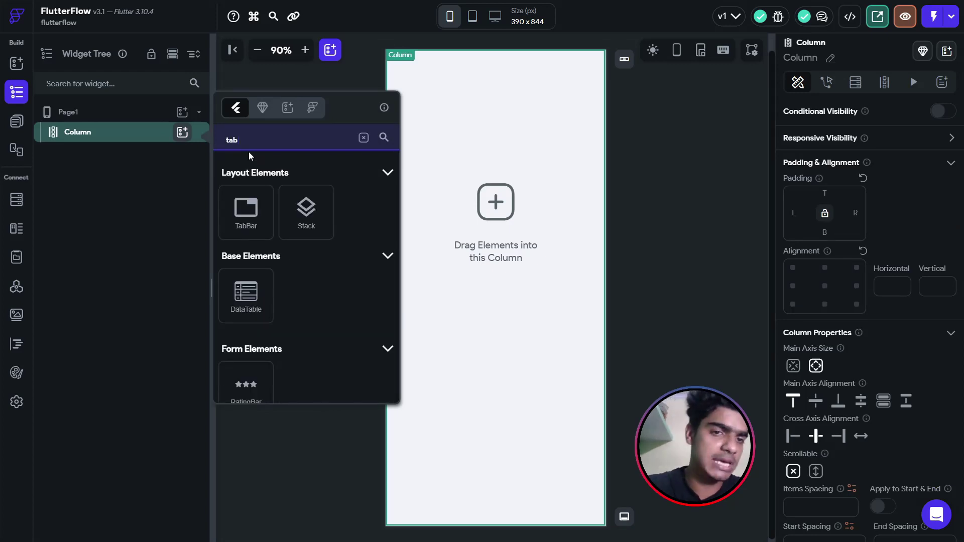
pyautogui.click(242, 229)
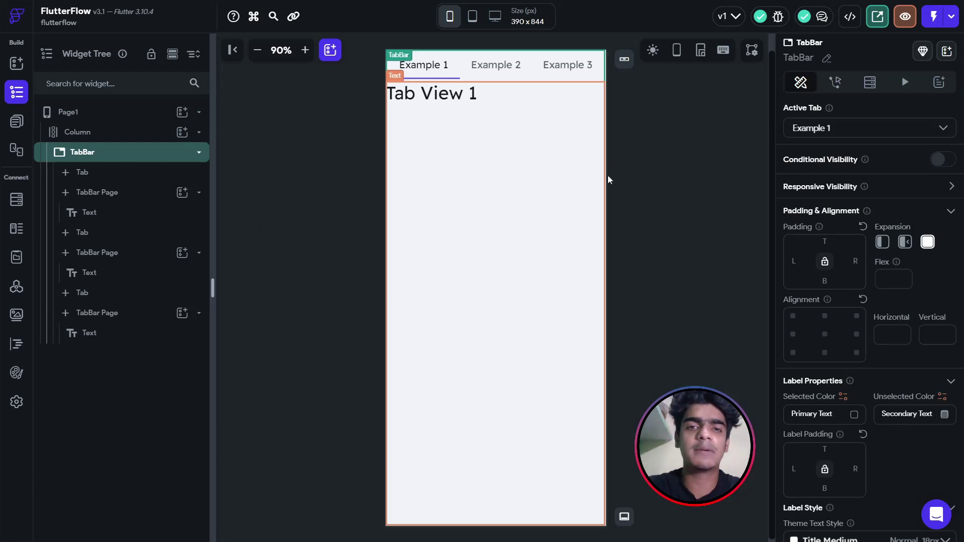
# Examine the Example 1, Example 2 and Example 3 tabs and the view that each one shows
pyautogui.click(420, 69)
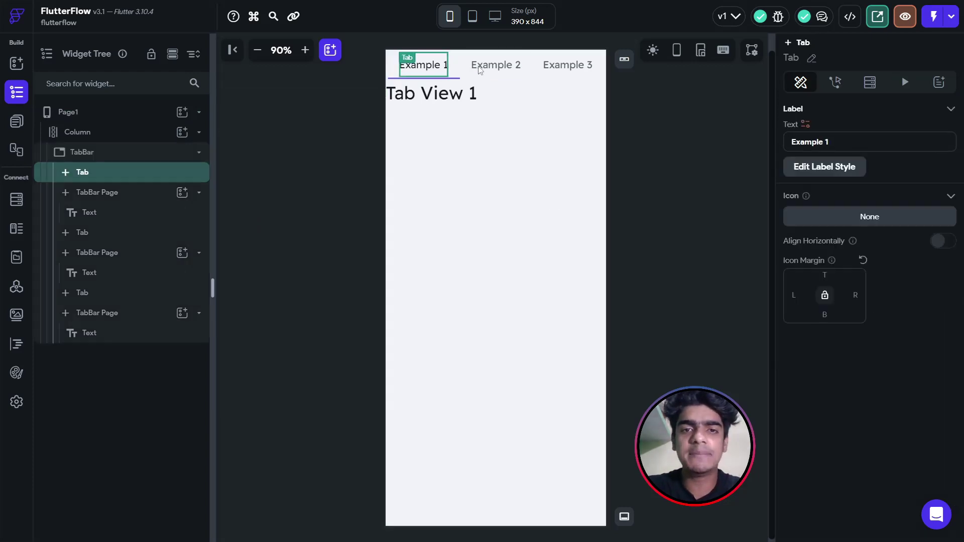
pyautogui.click(489, 65)
pyautogui.click(567, 65)
pyautogui.click(490, 65)
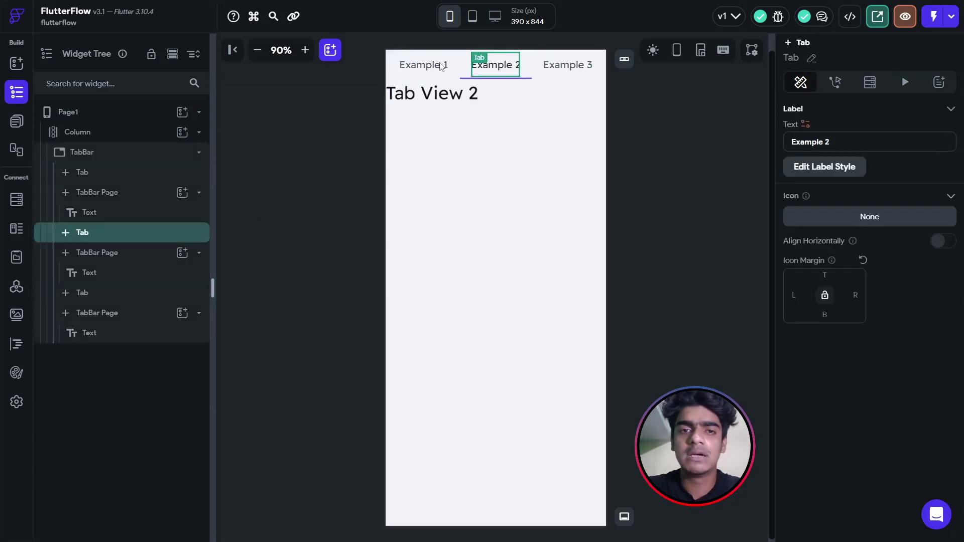
pyautogui.click(421, 65)
pyautogui.click(415, 100)
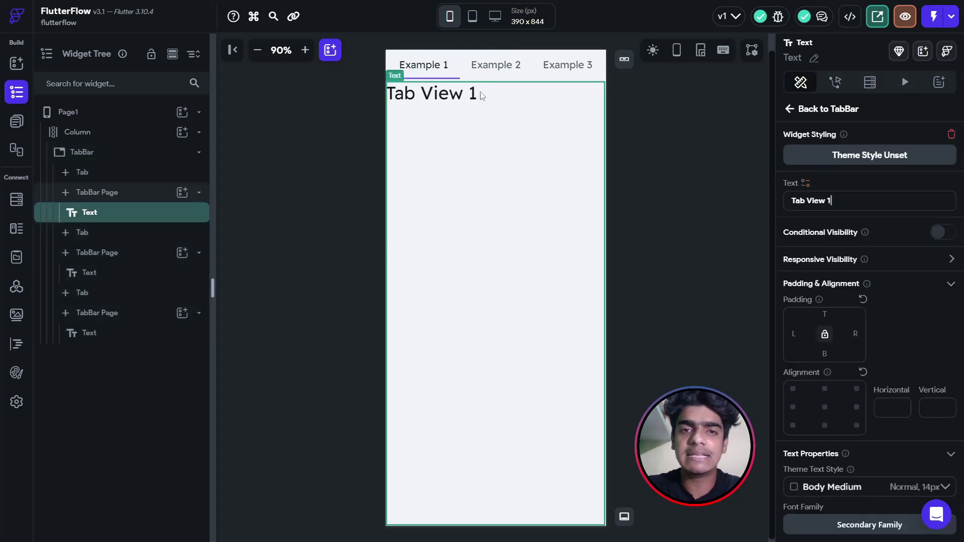
pyautogui.click(506, 75)
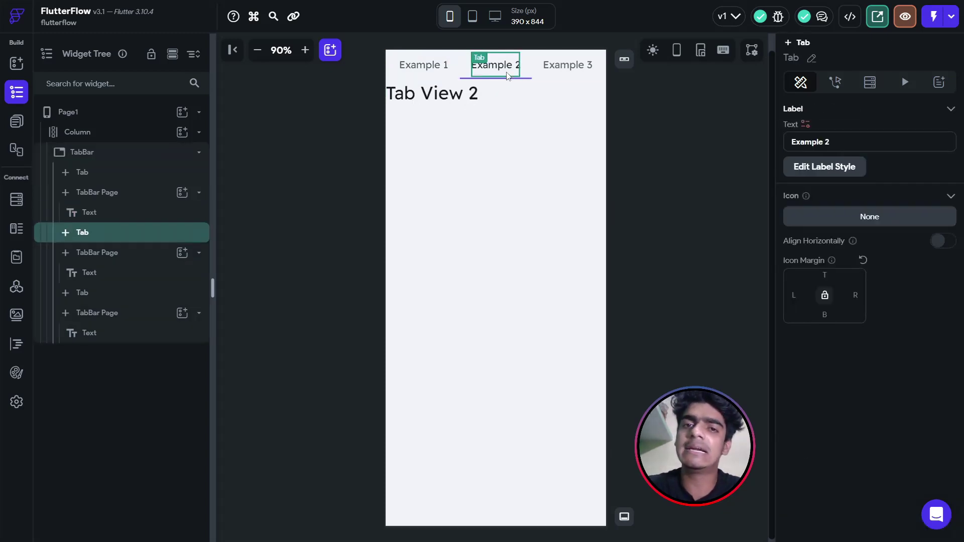
pyautogui.click(411, 67)
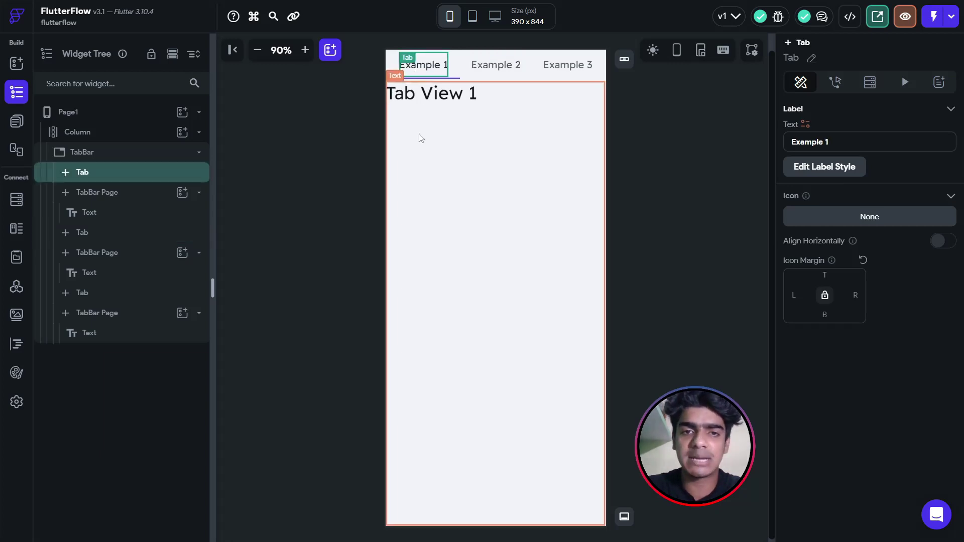
pyautogui.click(501, 70)
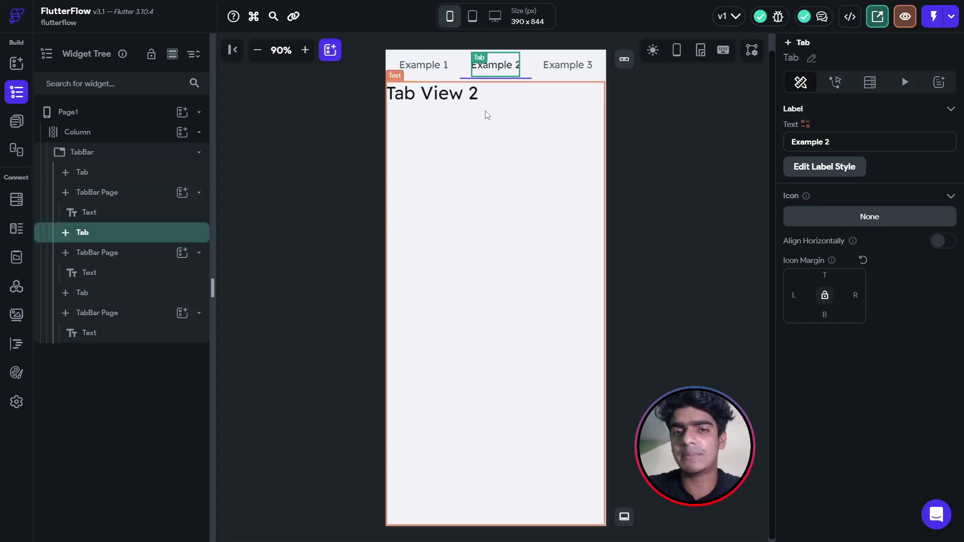
pyautogui.click(577, 71)
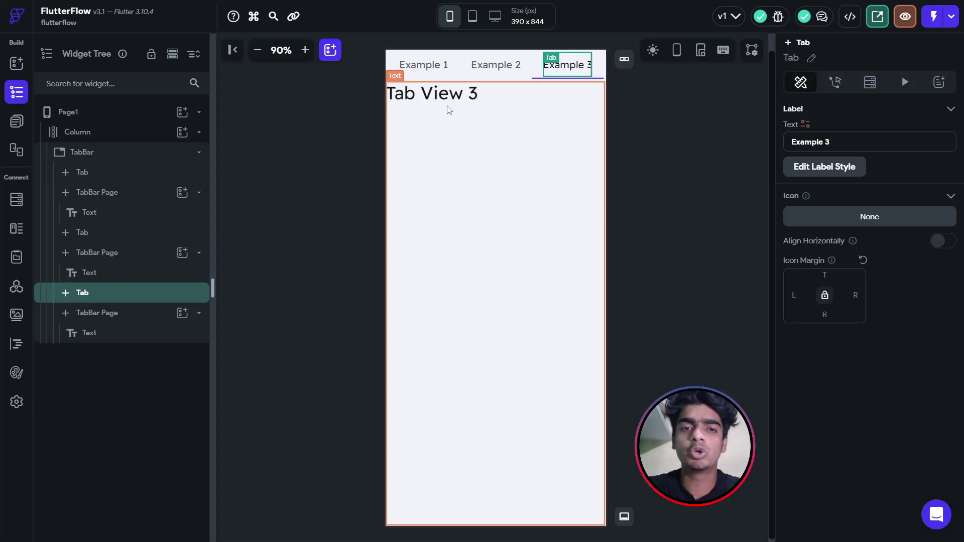
# Change the label of the first tab, Example 1, to Flight
pyautogui.click(422, 65)
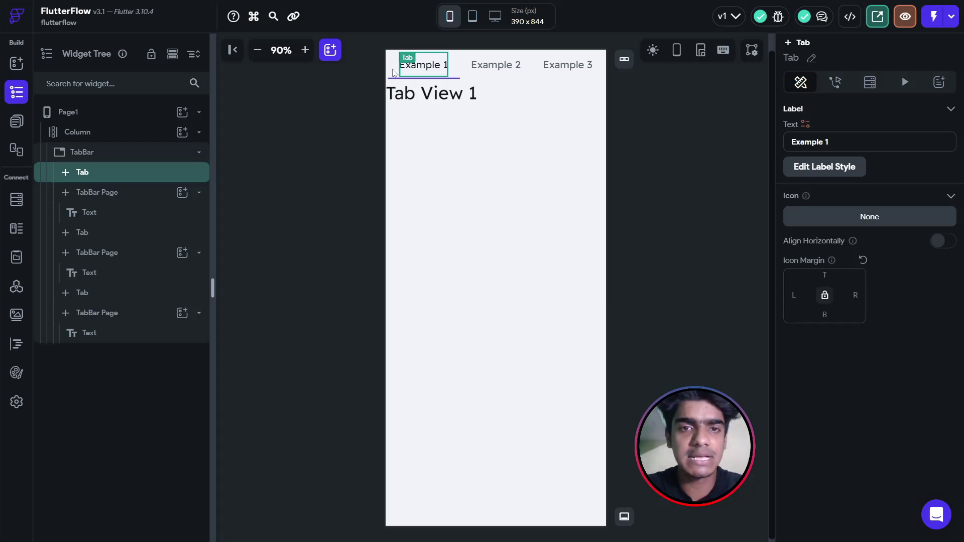
pyautogui.hotkey('ctrl', 'a')
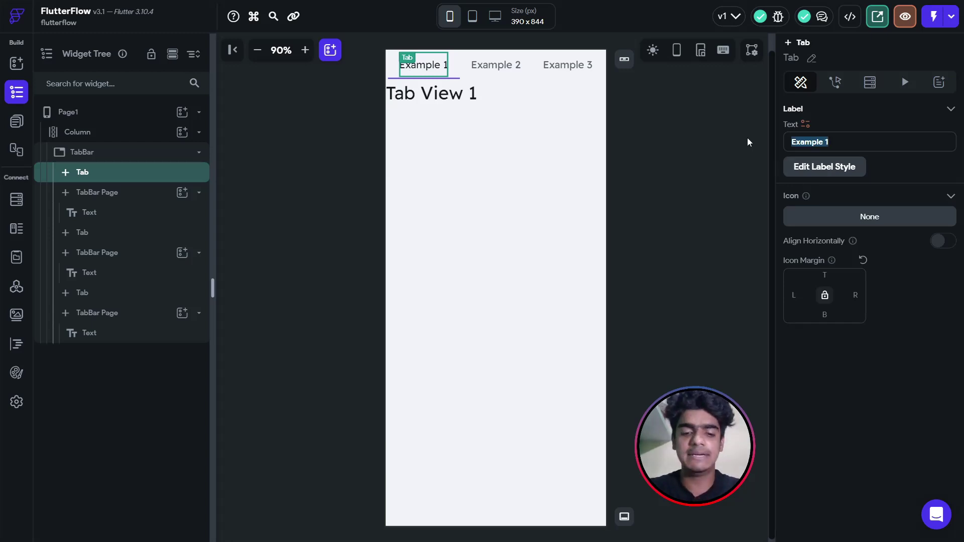
pyautogui.write('Flight')
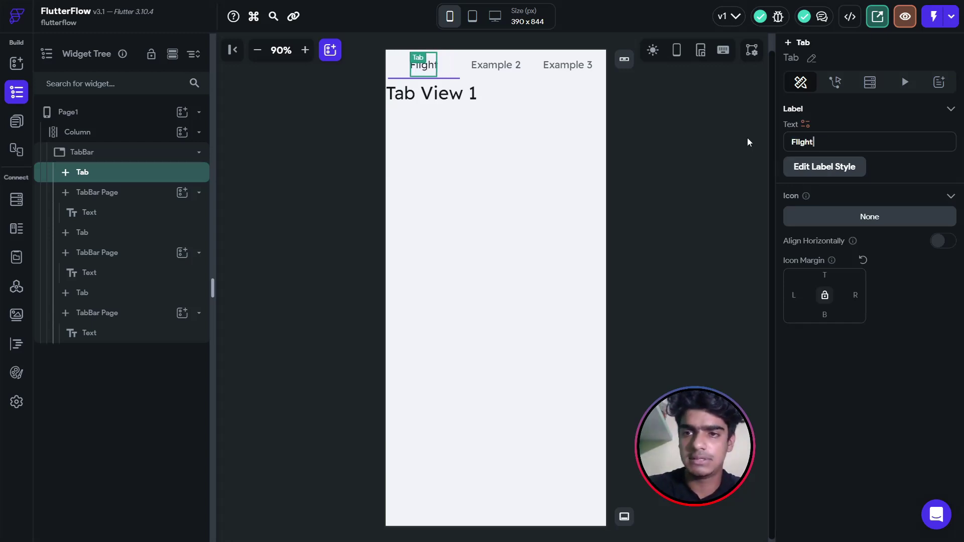
# Change the label of the second tab, Example 2, to Train
pyautogui.click(496, 65)
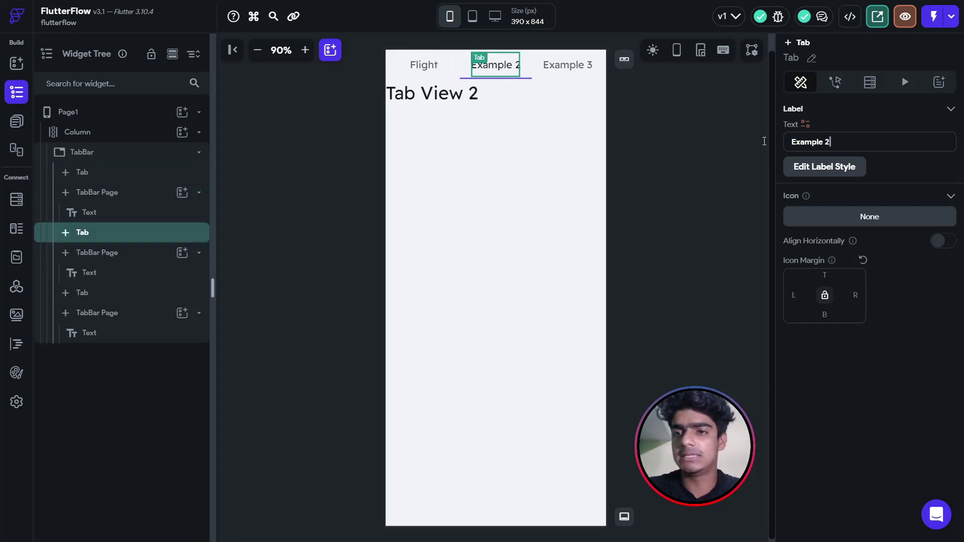
pyautogui.hotkey('ctrl', 'a')
pyautogui.write('Train')
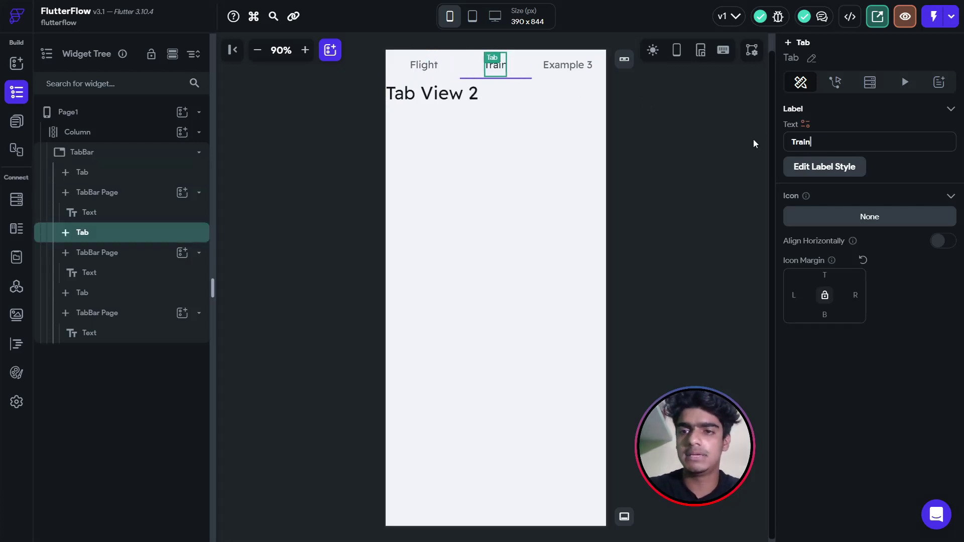
# Change the label of the third tab, Example 3, to Bus
pyautogui.click(568, 64)
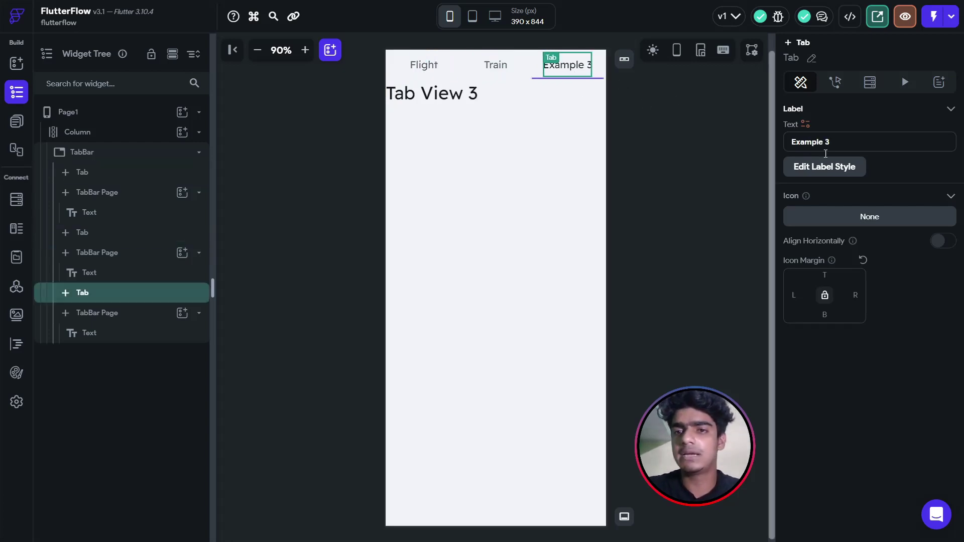
pyautogui.click(856, 142)
pyautogui.hotkey('ctrl', 'a')
pyautogui.write('Bus')
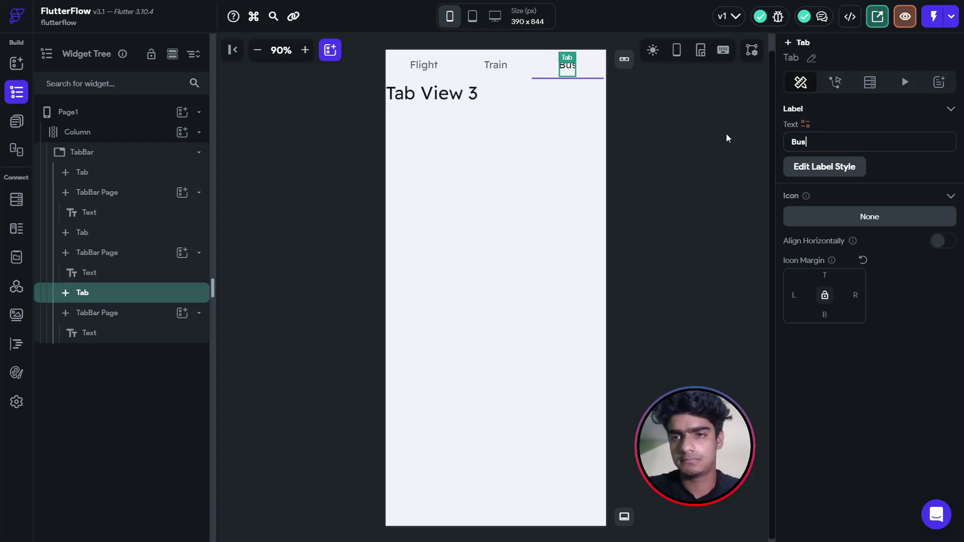
pyautogui.click(664, 142)
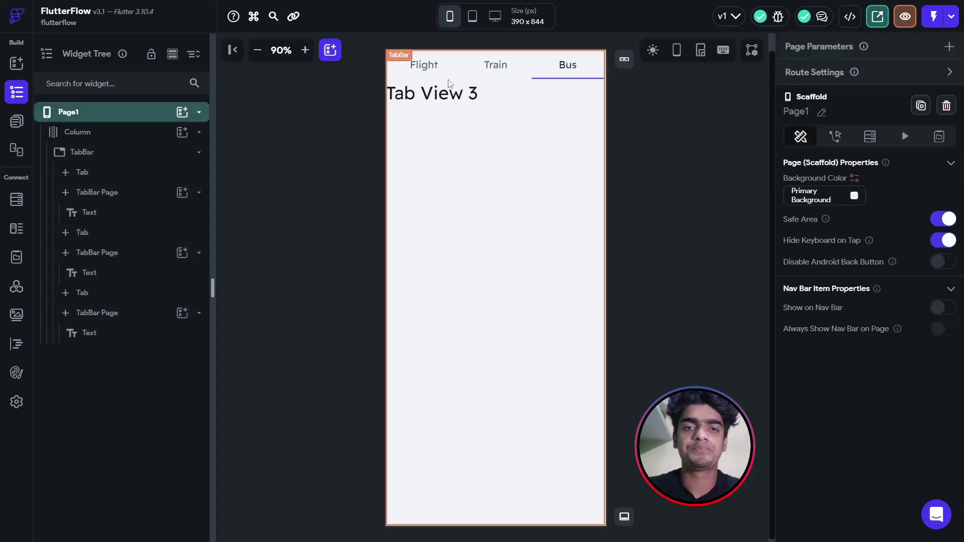
# Check the views of the Flight, Train and Bus tabs and inspect the Flight tab's page in the widget tree
pyautogui.click(423, 70)
pyautogui.click(485, 65)
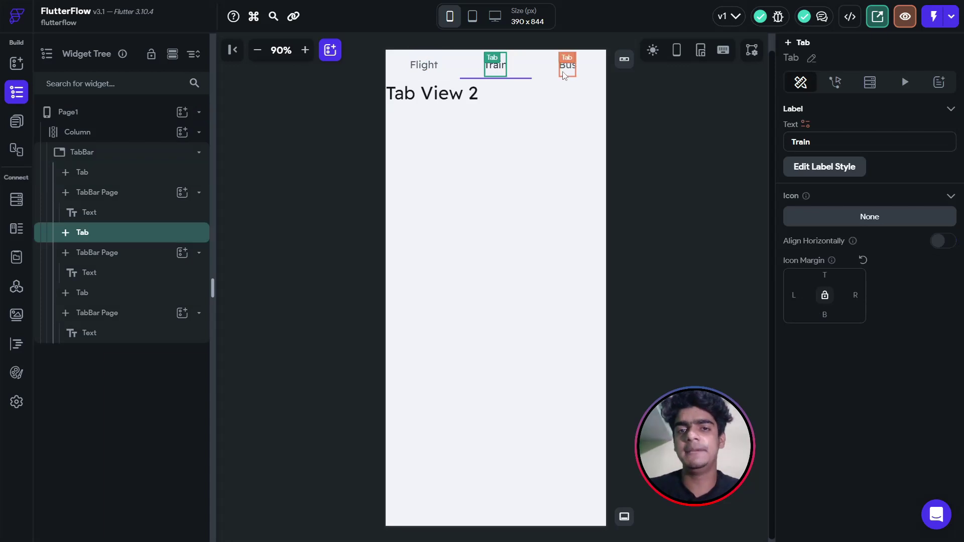
pyautogui.click(567, 65)
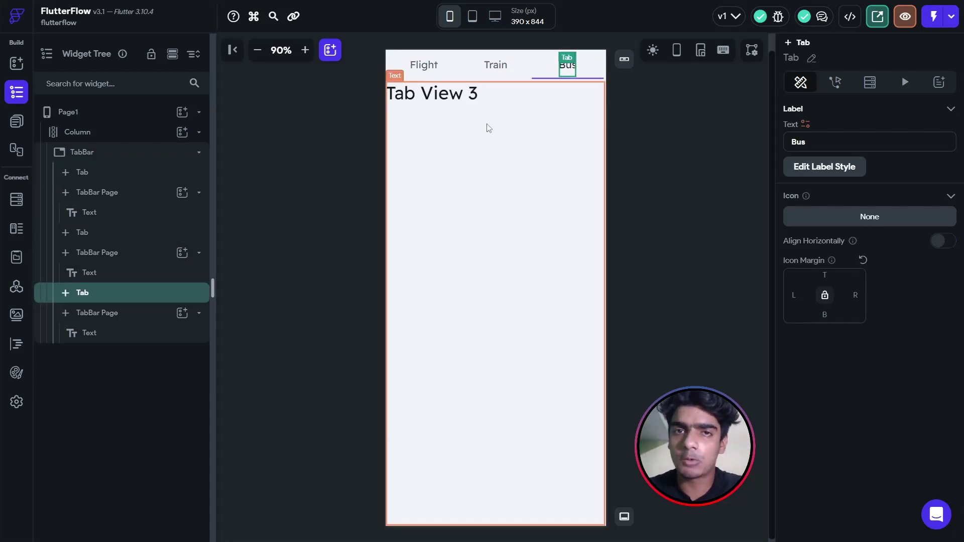
pyautogui.click(424, 70)
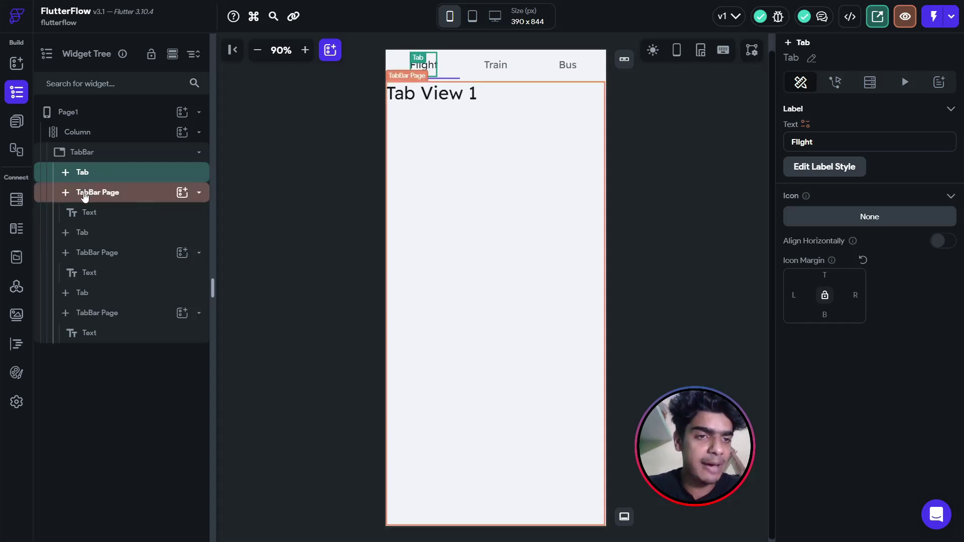
pyautogui.click(199, 193)
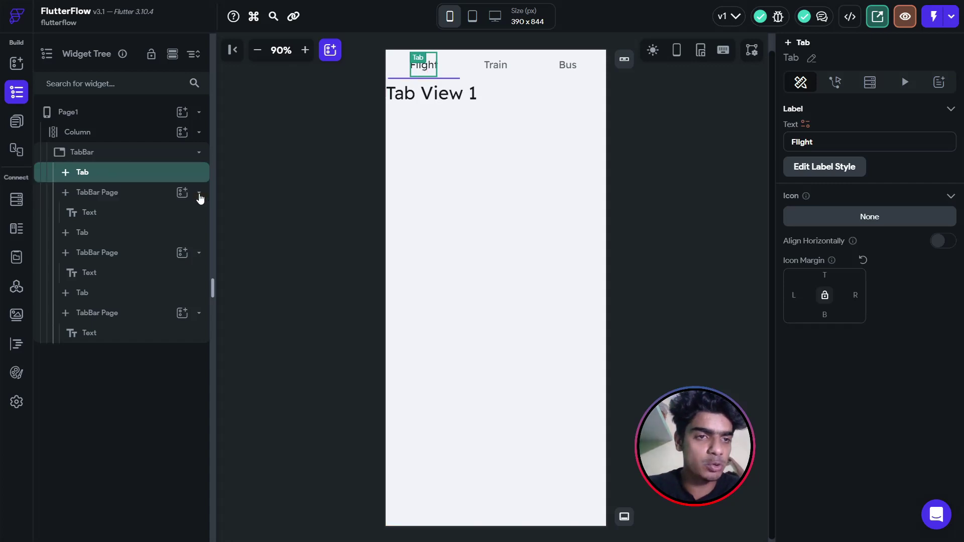
pyautogui.click(103, 192)
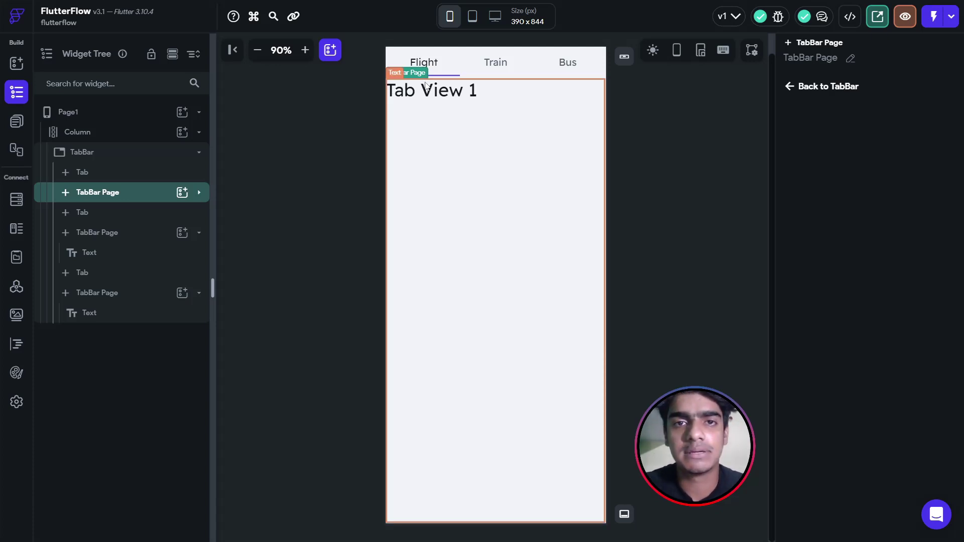
pyautogui.click(202, 195)
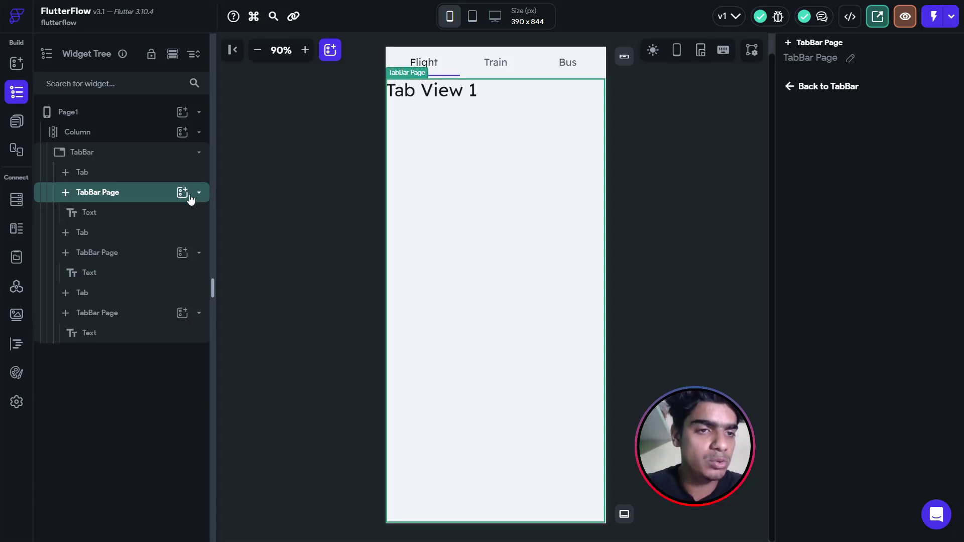
# Delete the Text widget from the Flight tab's TabBar Page
pyautogui.click(124, 217)
pyautogui.rightClick(102, 217)
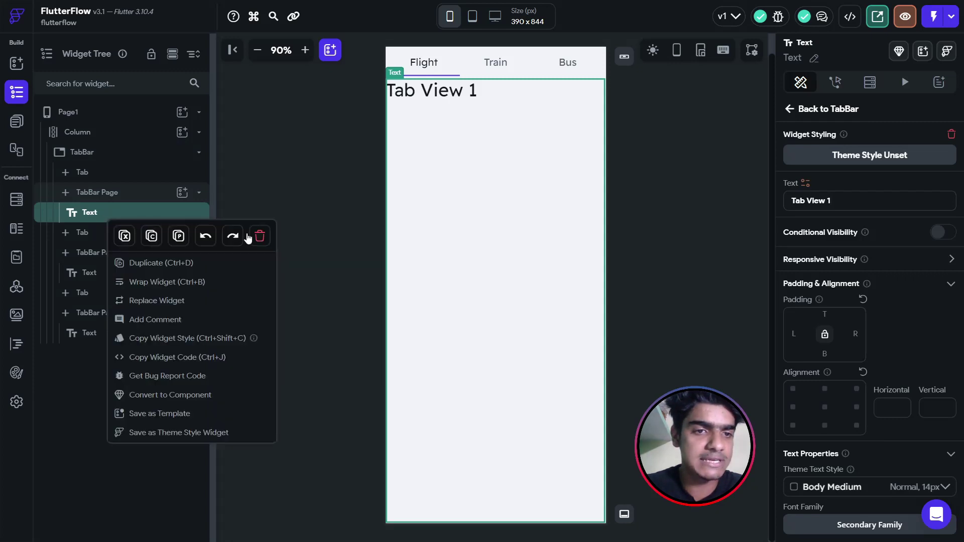
pyautogui.click(260, 237)
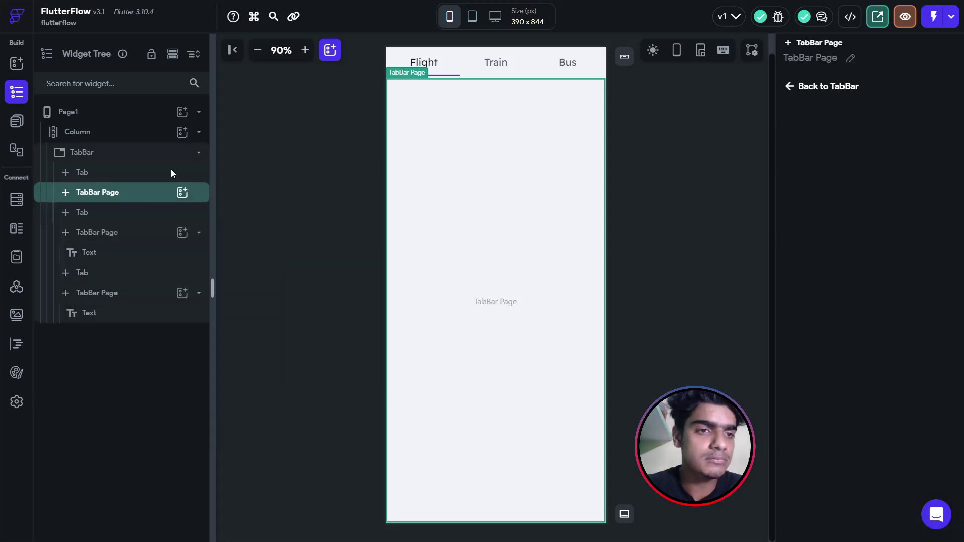
# Add a Container to the Flight tab's TabBar Page and place an Image widget inside it
pyautogui.click(182, 192)
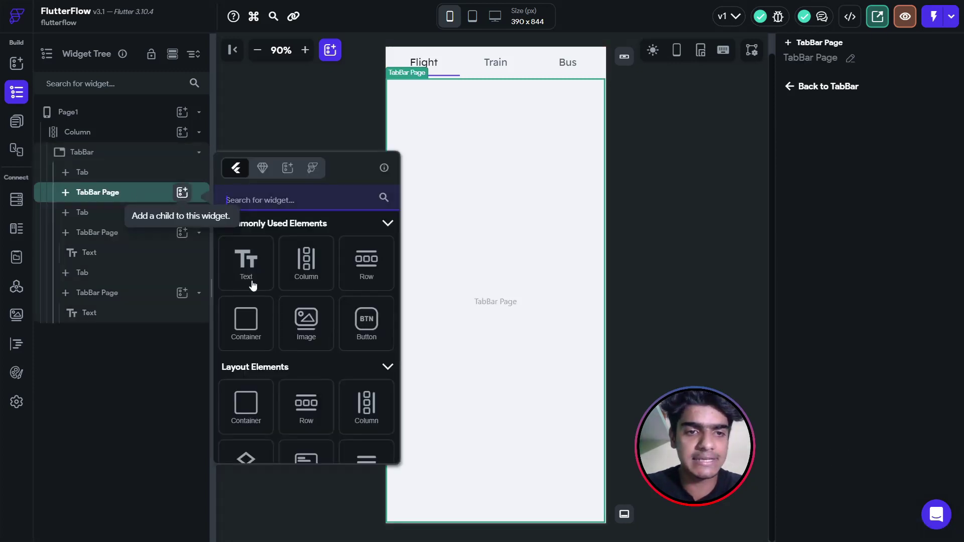
pyautogui.click(243, 318)
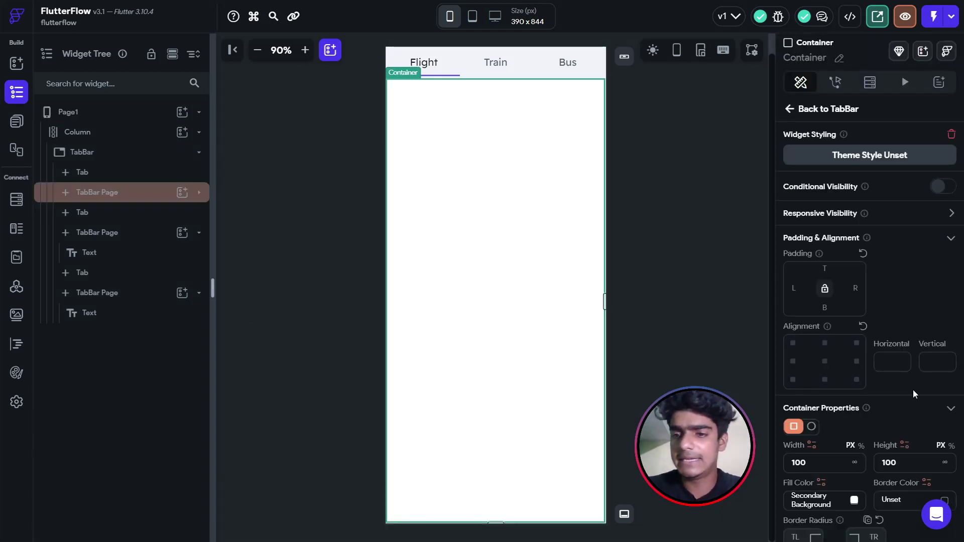
pyautogui.scroll(-3, 913, 389)
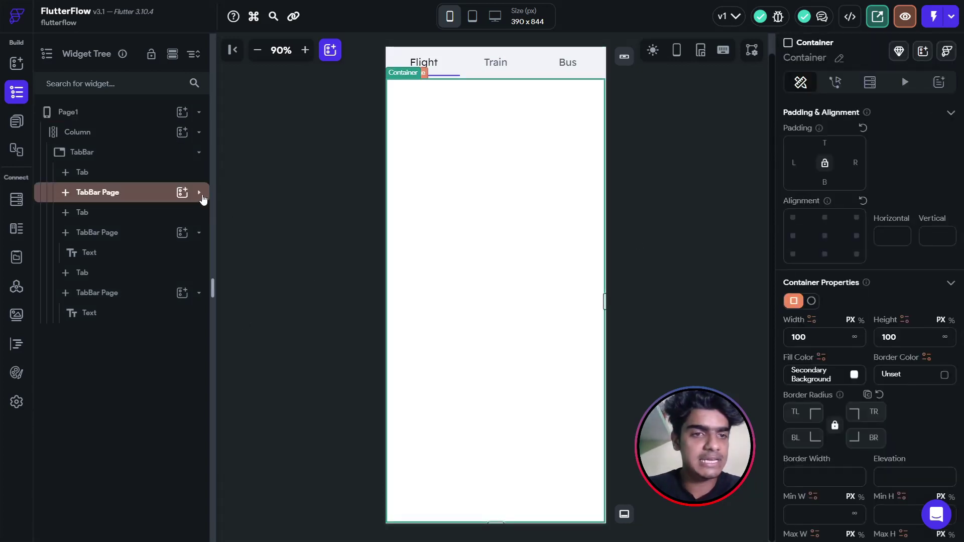
pyautogui.click(199, 192)
pyautogui.click(182, 213)
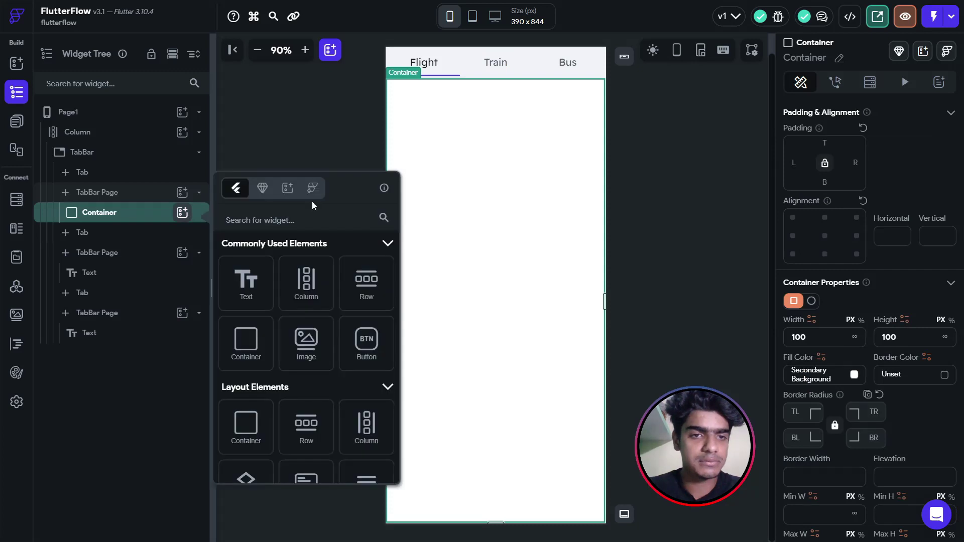
pyautogui.click(311, 352)
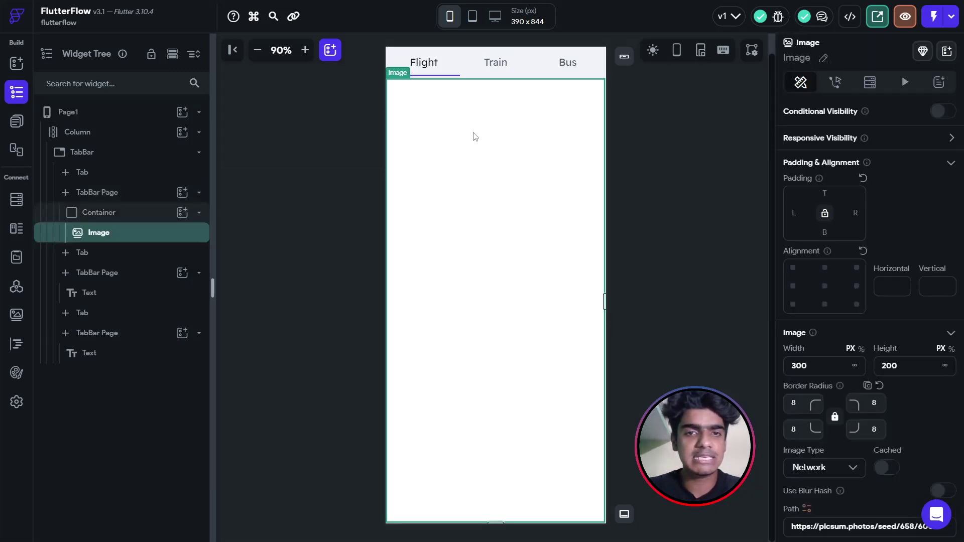
# Switch the image's type to Asset, and set it back to Network
pyautogui.scroll(-3, 809, 391)
pyautogui.click(823, 345)
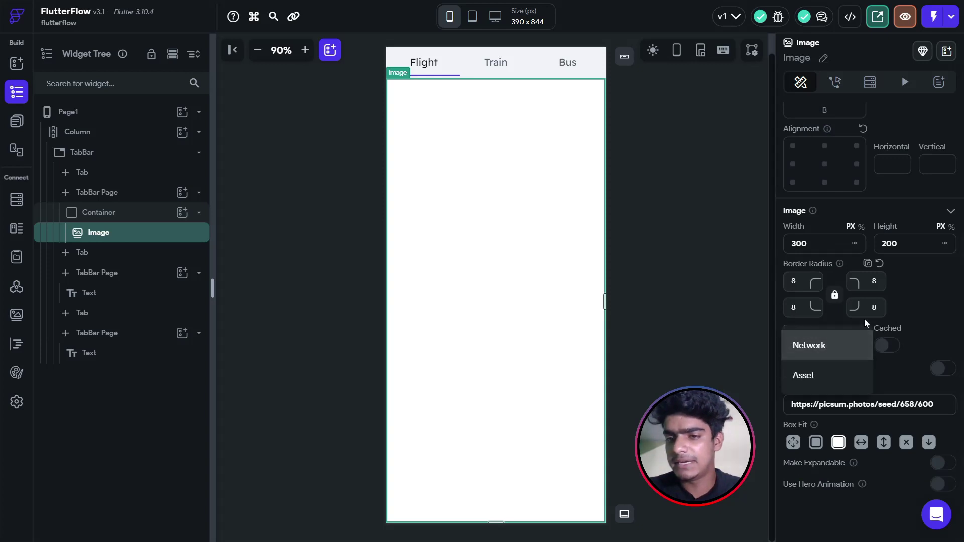
pyautogui.click(869, 374)
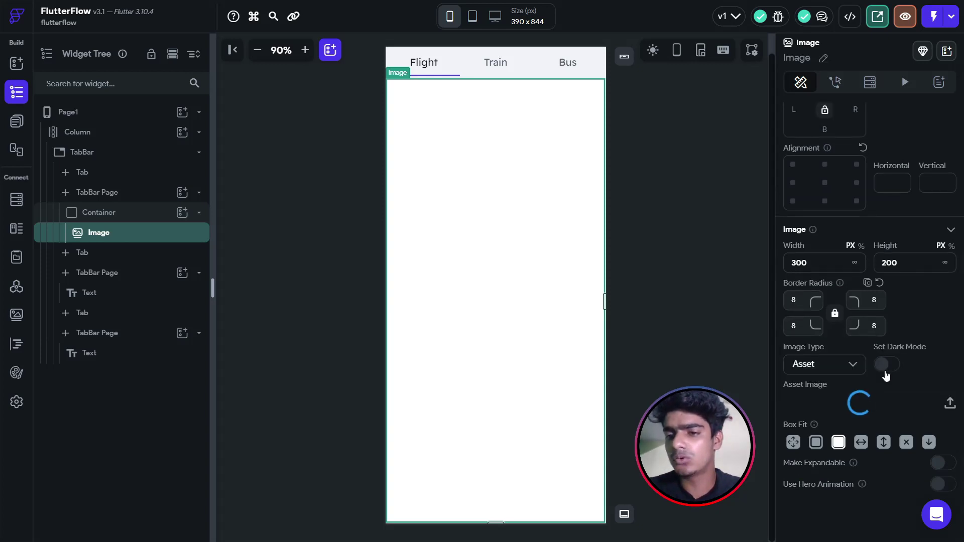
pyautogui.click(835, 367)
pyautogui.click(814, 334)
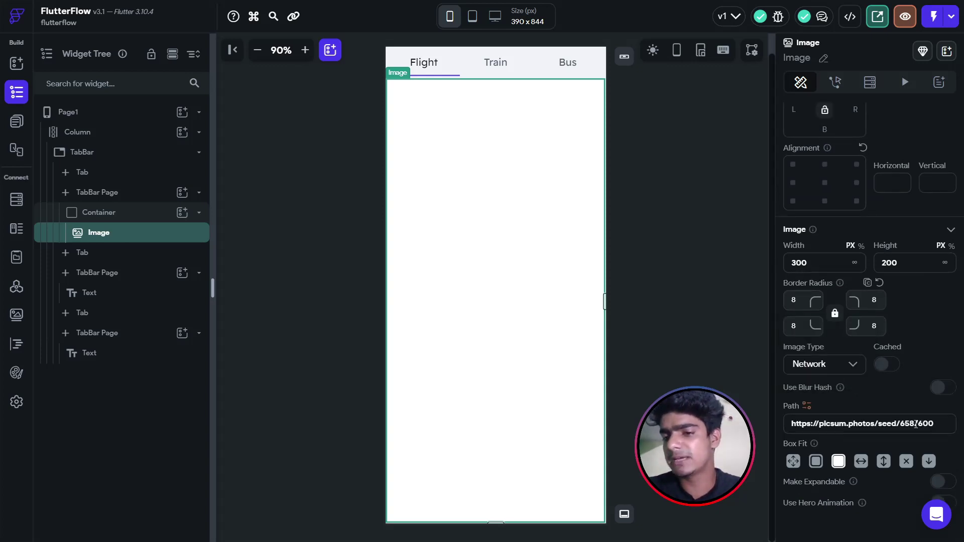
# Switch the Flight page image's type to Asset and upload the plane picture from the Desktop folder
pyautogui.click(818, 367)
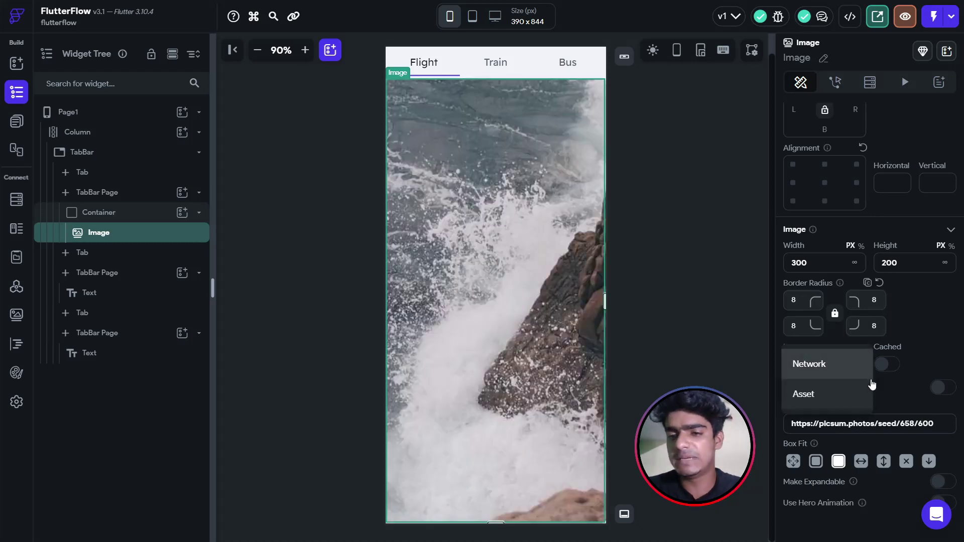
pyautogui.click(810, 394)
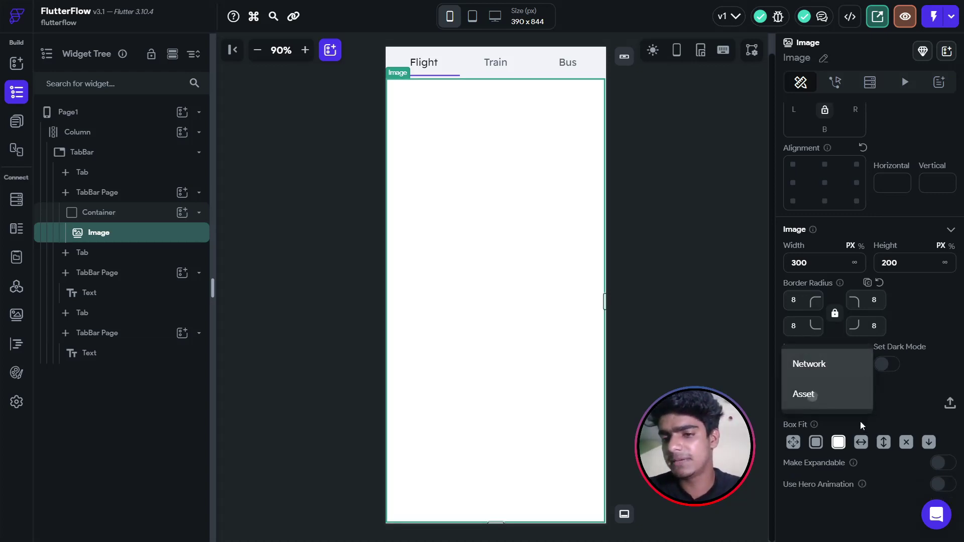
pyautogui.click(951, 406)
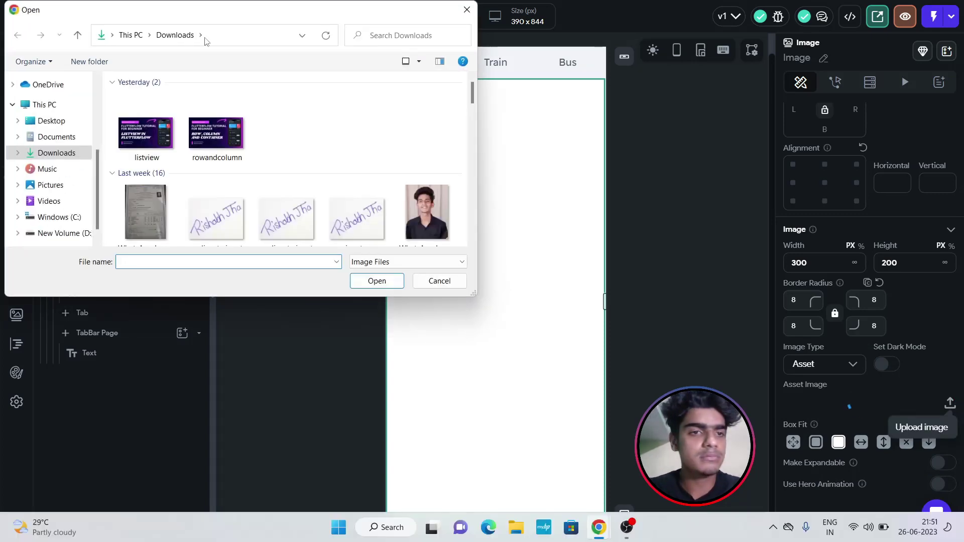
pyautogui.click(74, 123)
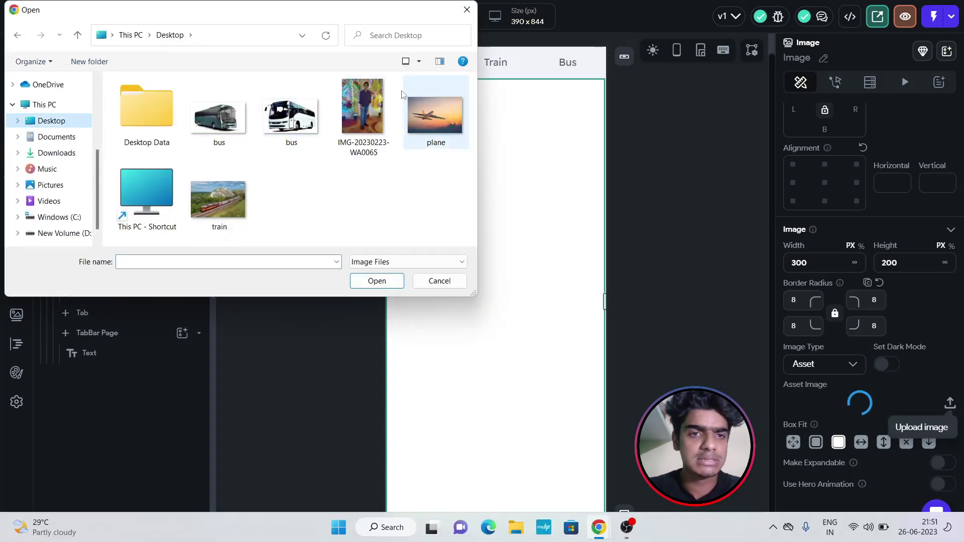
pyautogui.click(432, 120)
pyautogui.click(377, 281)
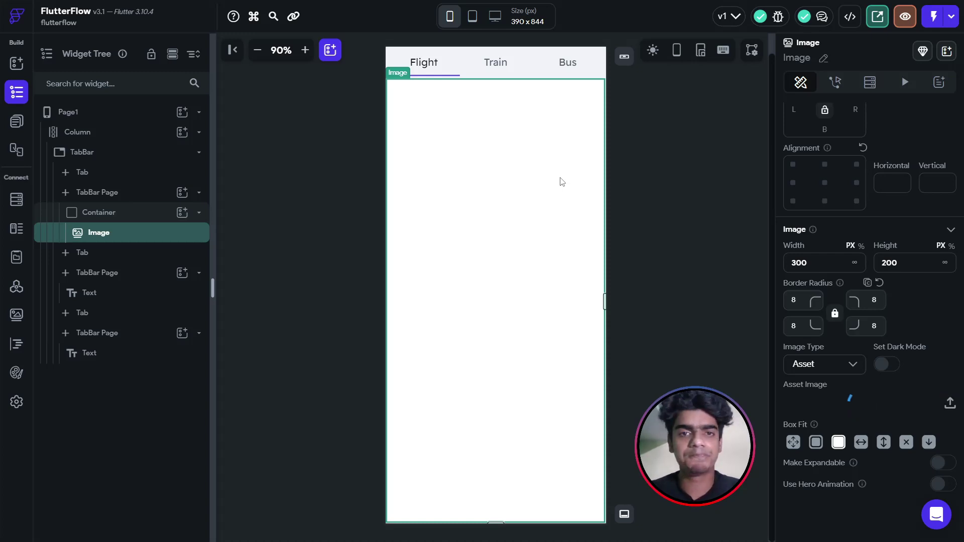
pyautogui.click(717, 304)
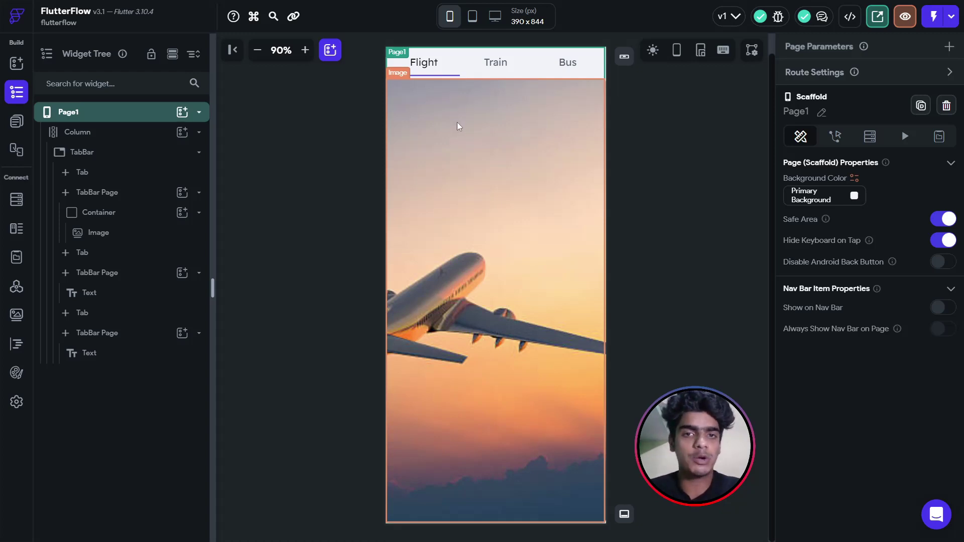
# Delete the Text widget from the Train tab's TabBar Page
pyautogui.click(502, 62)
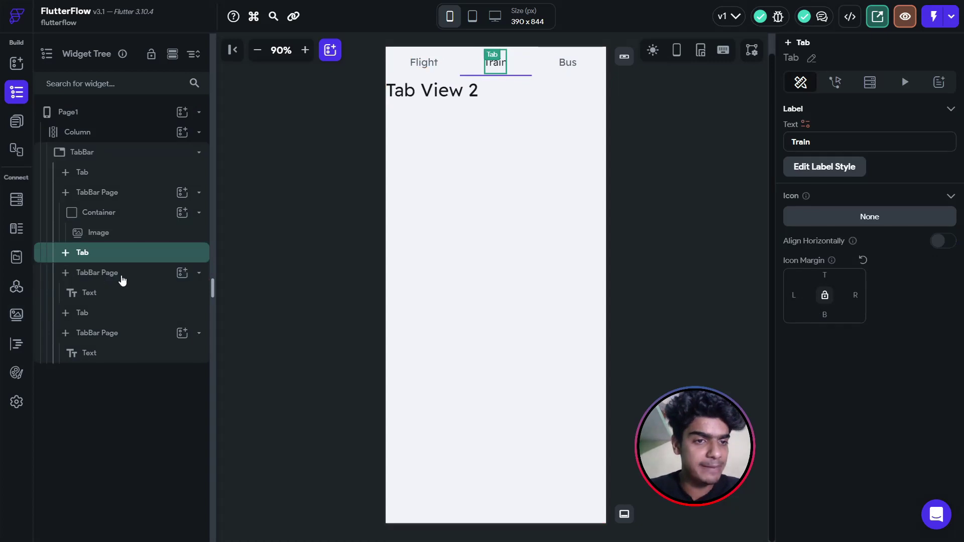
pyautogui.click(183, 282)
pyautogui.click(105, 296)
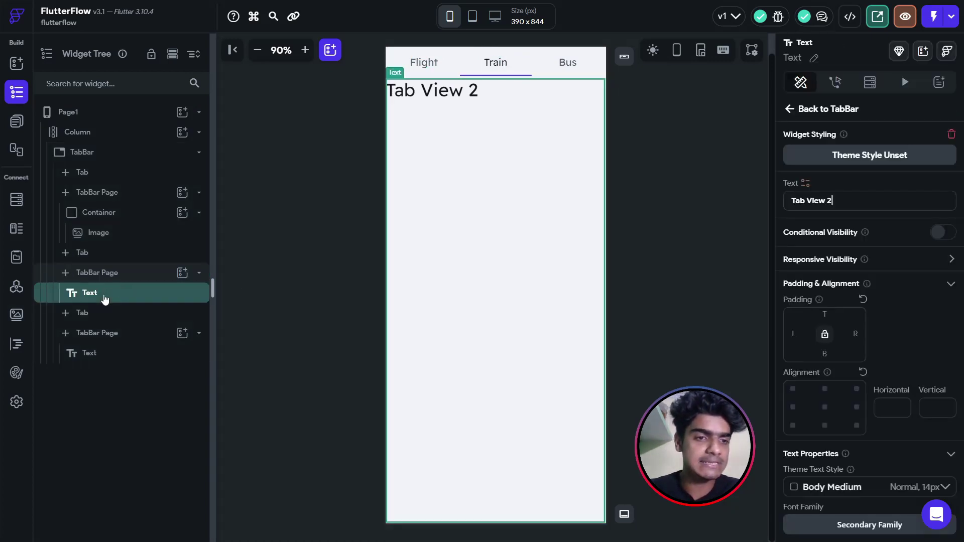
pyautogui.rightClick(104, 297)
pyautogui.click(263, 282)
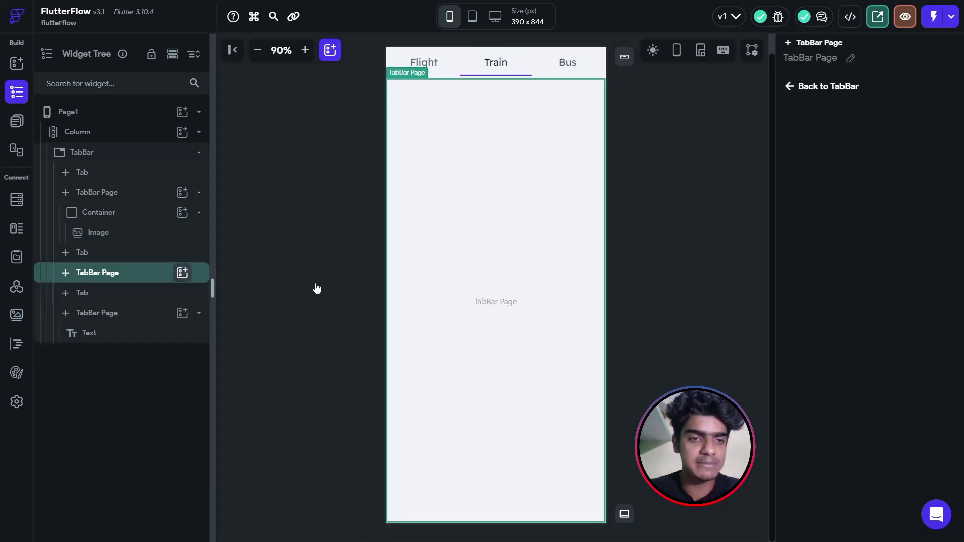
# Add a Container to the Train tab's TabBar Page and place an Image widget inside it
pyautogui.click(183, 273)
pyautogui.click(246, 397)
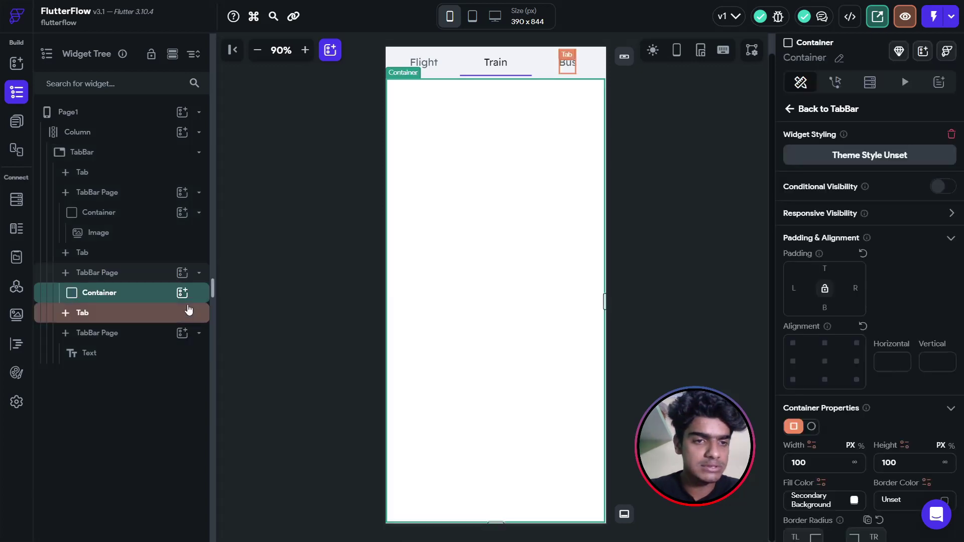
pyautogui.click(183, 293)
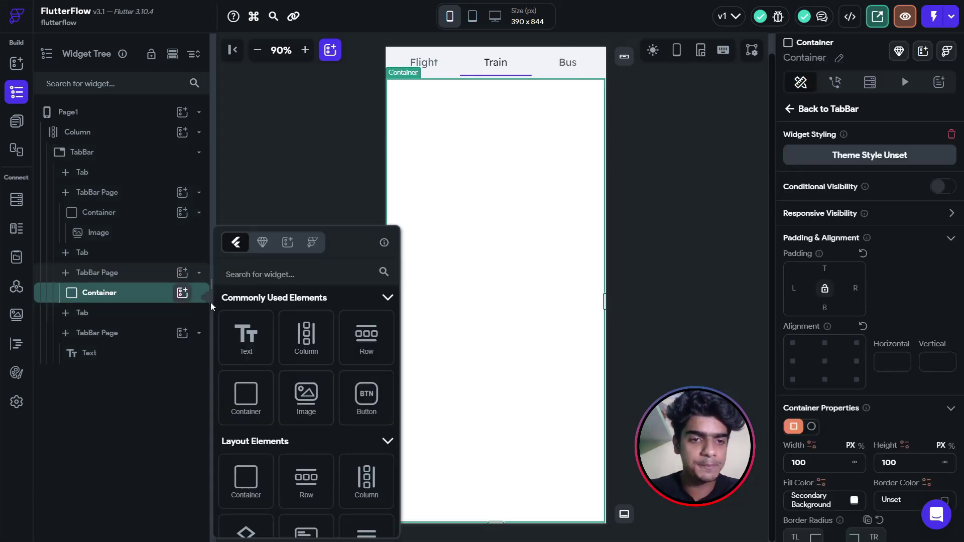
pyautogui.click(292, 402)
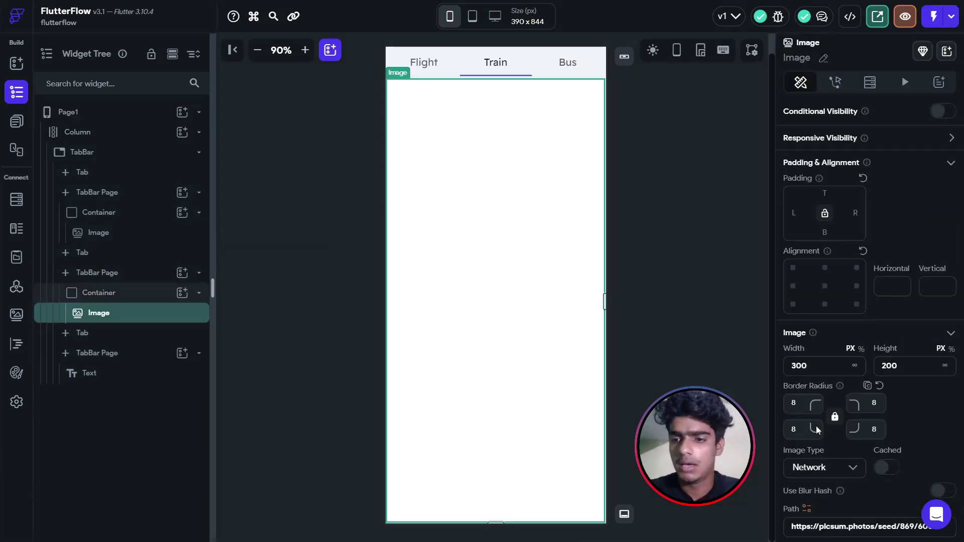
# Set the Train page image's type to Asset and upload the train picture from the Desktop folder
pyautogui.scroll(-3, 816, 425)
pyautogui.click(849, 347)
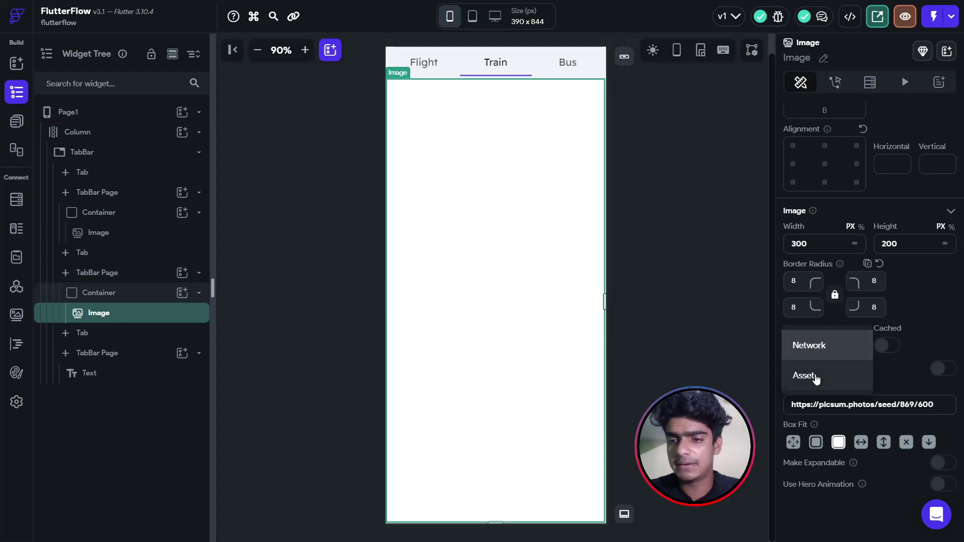
pyautogui.click(814, 378)
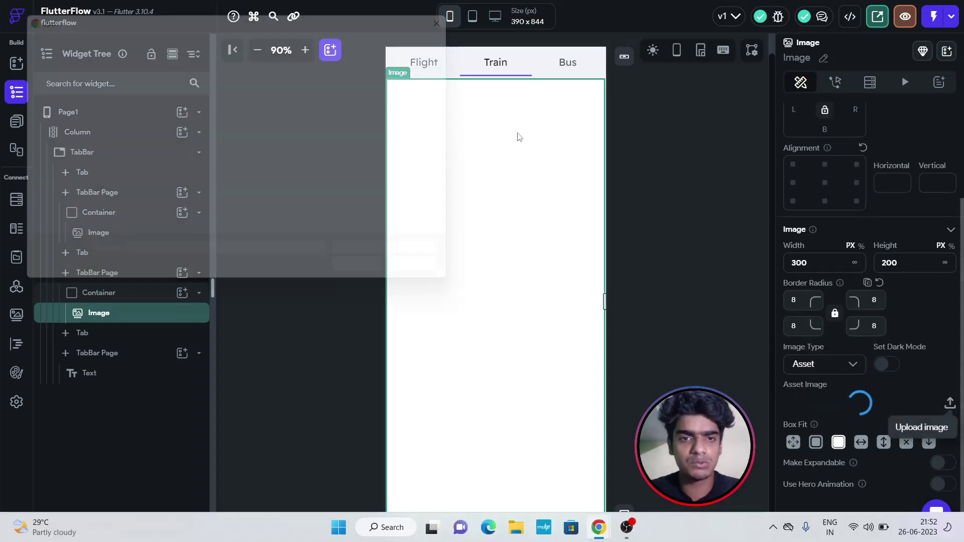
pyautogui.doubleClick(215, 199)
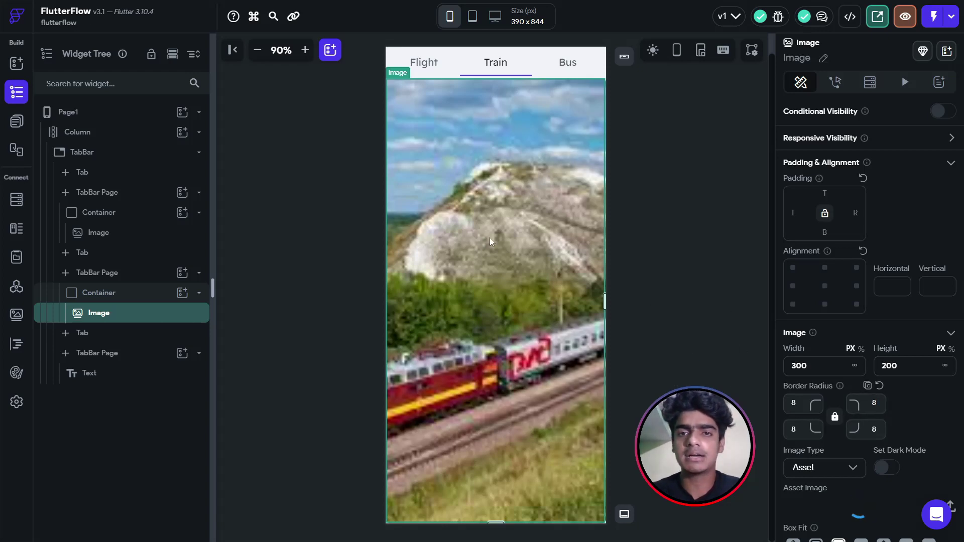
# Delete the Text widget from the Bus tab's TabBar Page
pyautogui.click(571, 69)
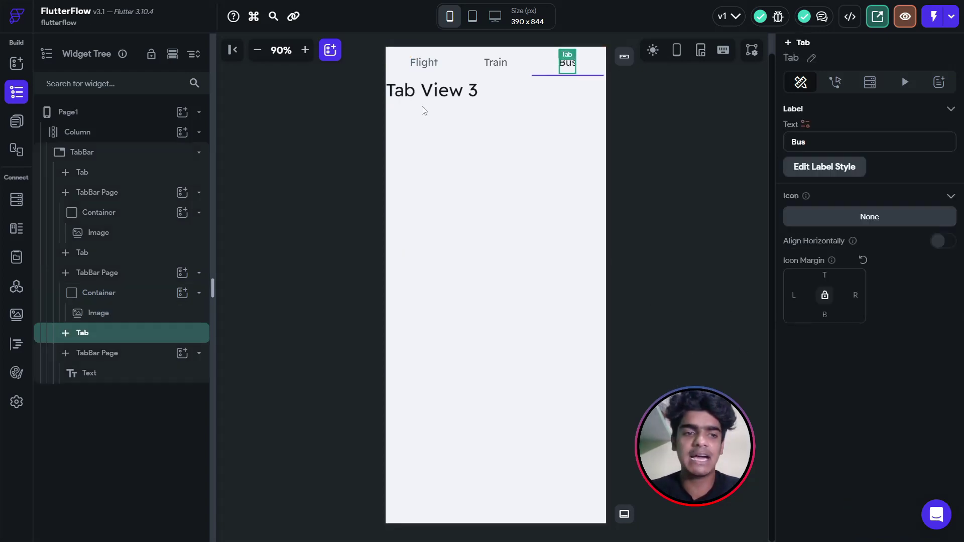
pyautogui.rightClick(101, 374)
pyautogui.click(261, 281)
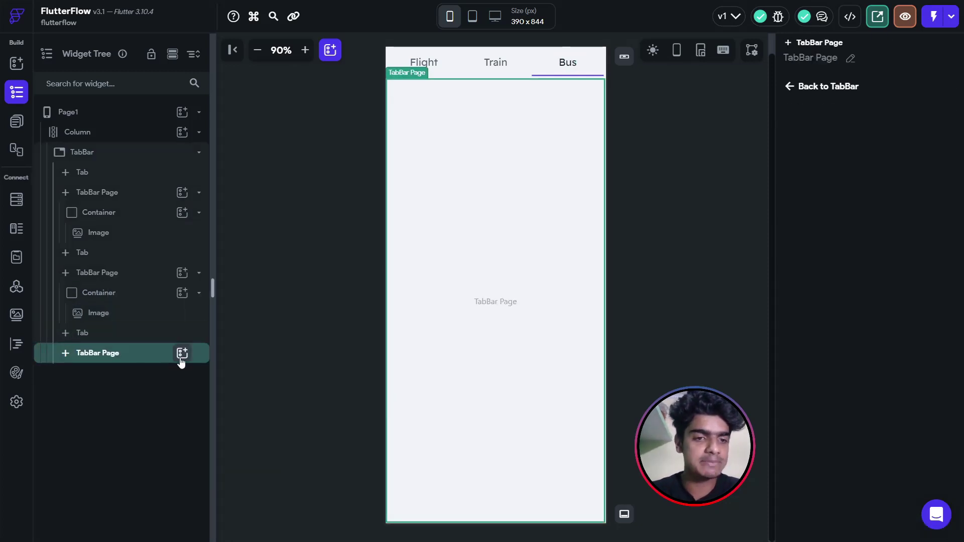
# Add a Container to the Bus tab's TabBar Page and place an Image widget inside it
pyautogui.click(181, 355)
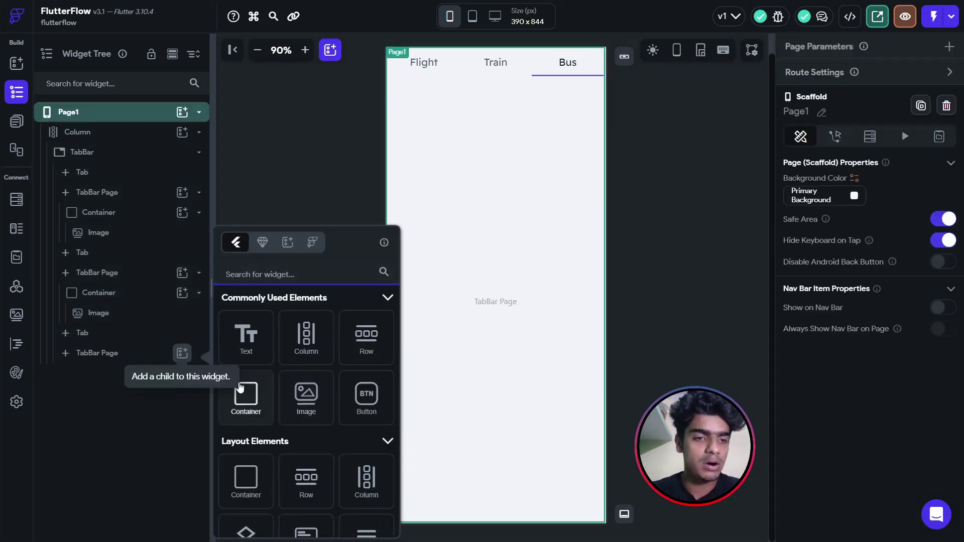
pyautogui.click(240, 387)
pyautogui.click(182, 374)
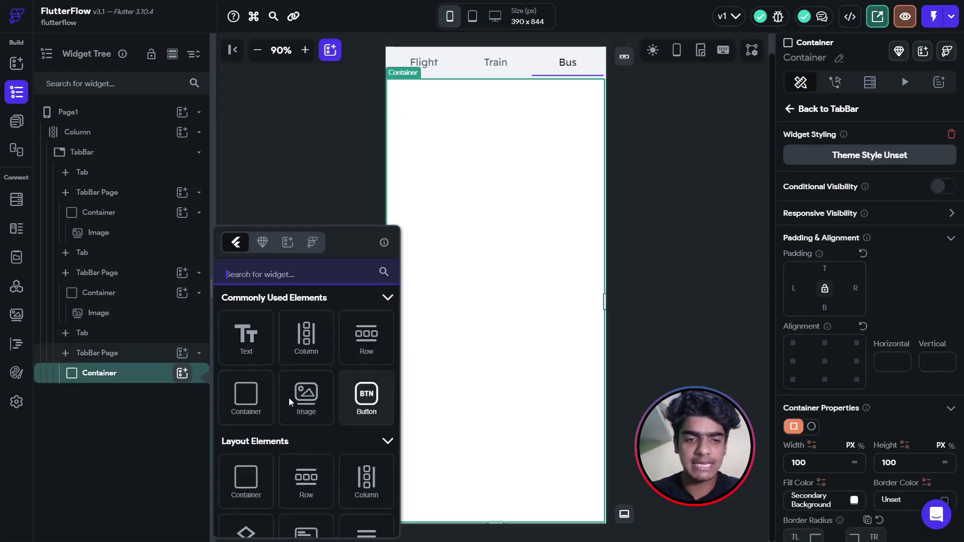
pyautogui.click(296, 397)
# Set the Bus page image's type to Asset and upload the green bus picture from the Desktop folder
pyautogui.scroll(-3, 890, 384)
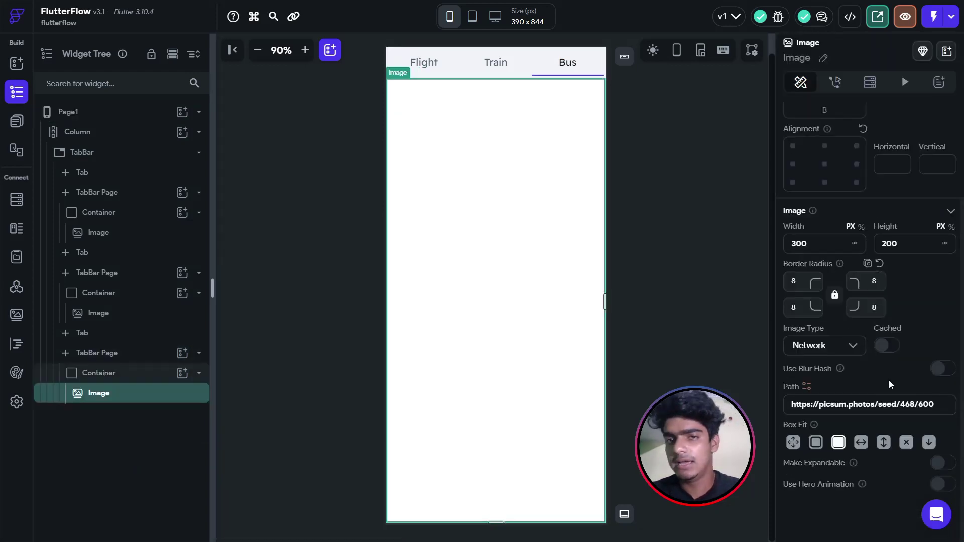
pyautogui.click(829, 346)
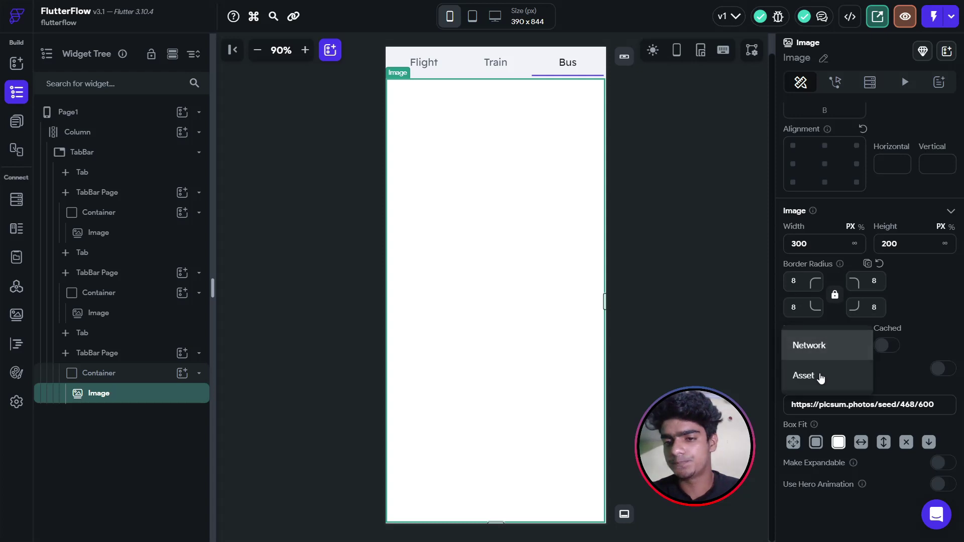
pyautogui.click(821, 378)
pyautogui.click(949, 403)
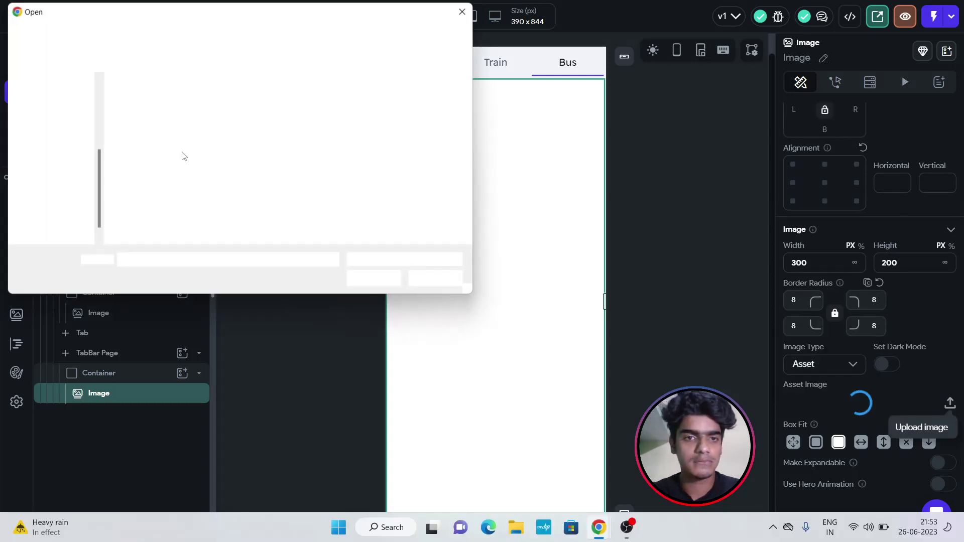
pyautogui.doubleClick(219, 113)
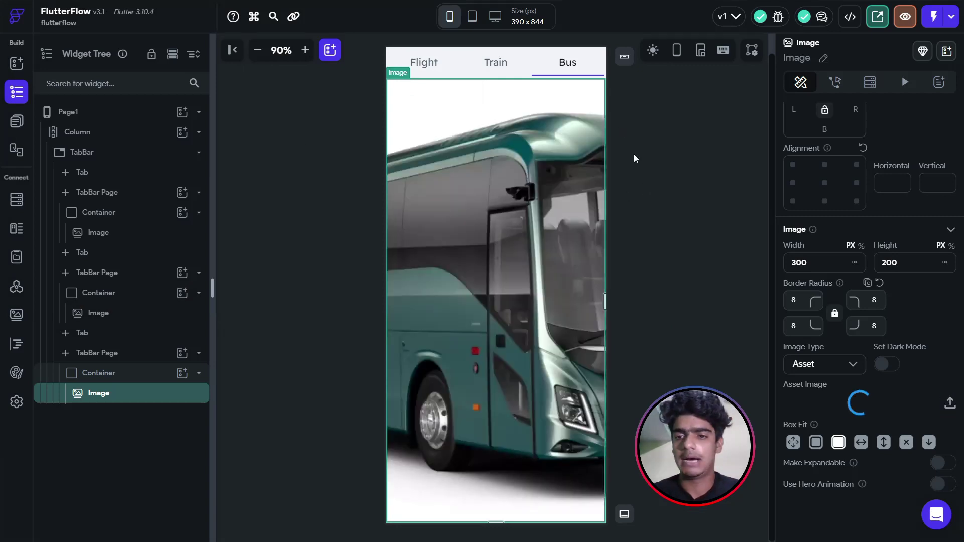
# Check the images on the Train, Flight and Bus tab views
pyautogui.click(495, 63)
pyautogui.click(423, 62)
pyautogui.click(501, 64)
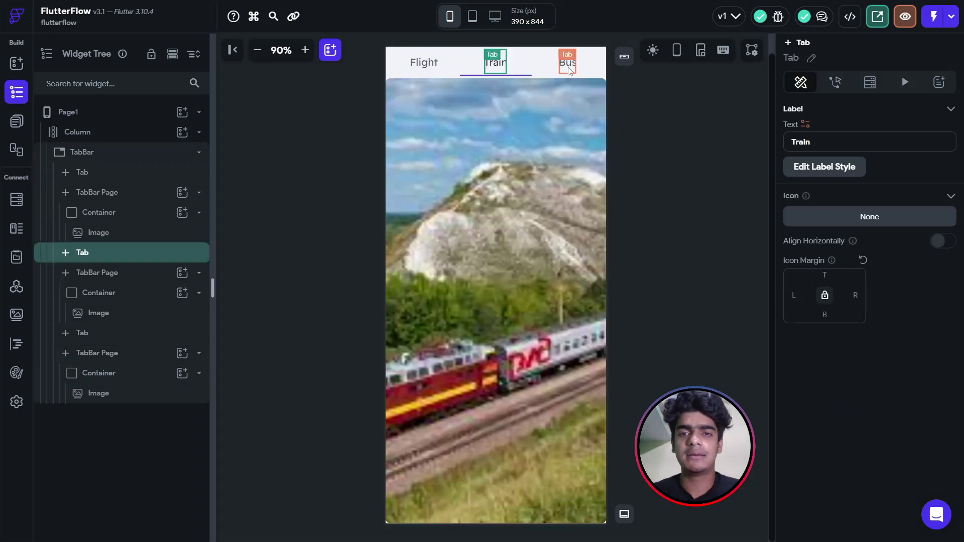
pyautogui.click(568, 62)
pyautogui.click(424, 62)
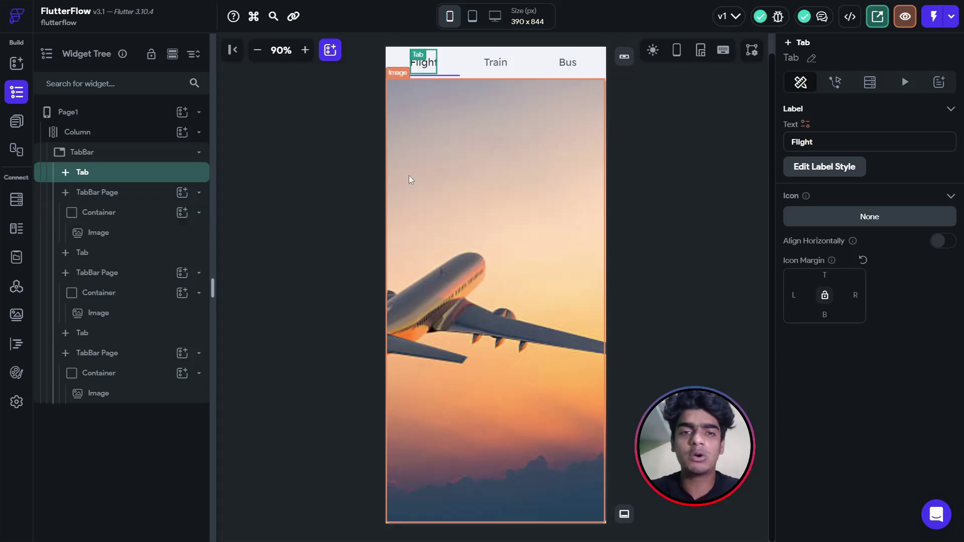
pyautogui.click(359, 138)
# Give the Flight tab the Font Awesome Plane icon and align it horizontally with the label
pyautogui.click(428, 63)
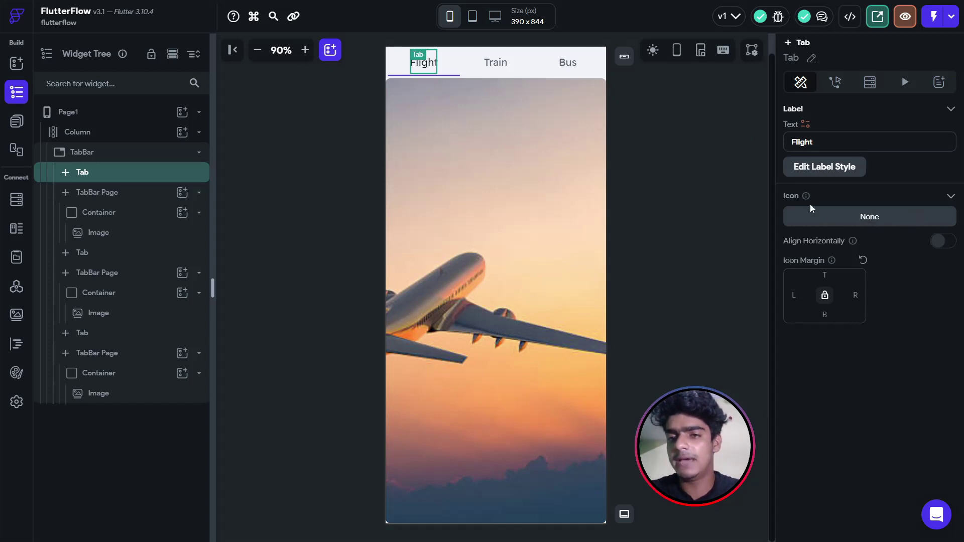
pyautogui.click(861, 216)
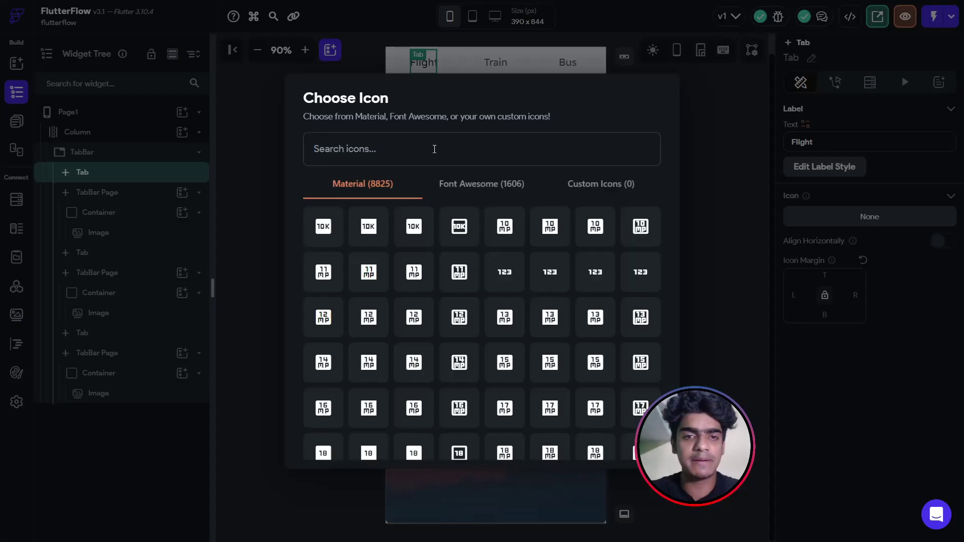
pyautogui.click(479, 185)
pyautogui.write('fli')
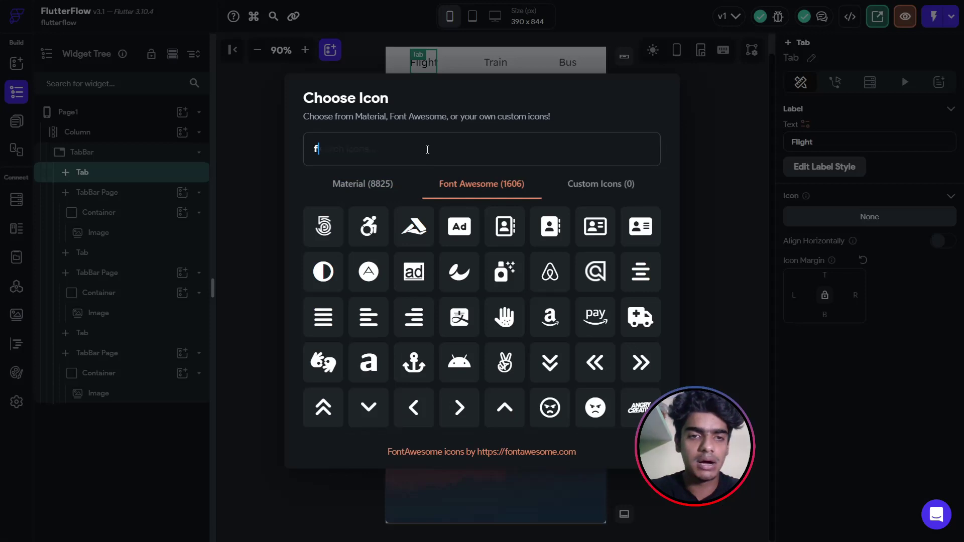
pyautogui.press('BackSpace')
pyautogui.press('BackSpace')
pyautogui.write('plan')
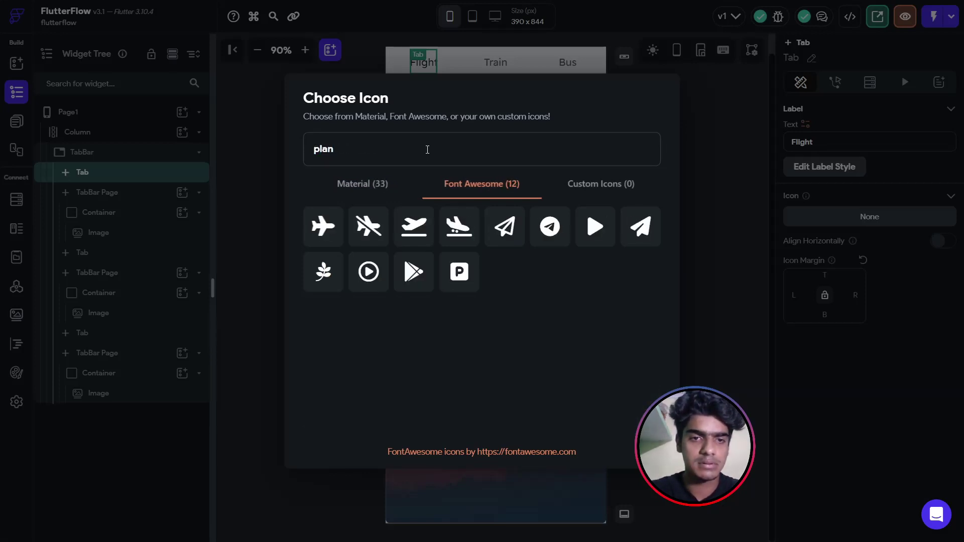
pyautogui.click(329, 227)
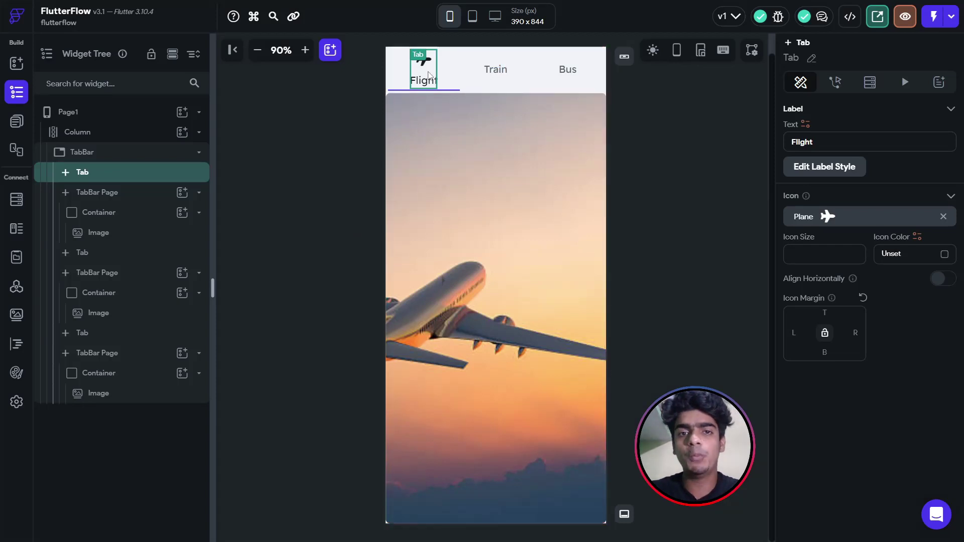
pyautogui.click(940, 279)
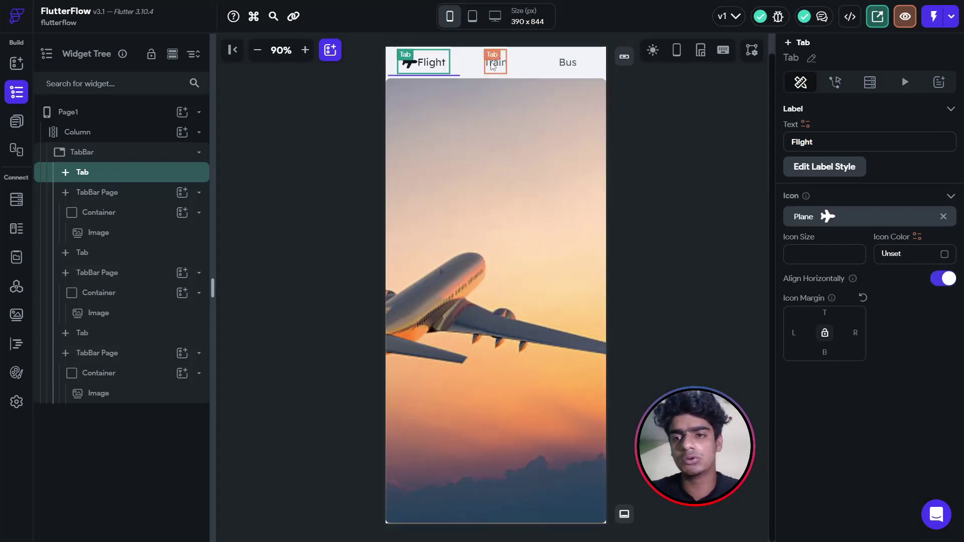
# Give the Train tab the Material Train icon and align it horizontally with the label
pyautogui.click(496, 62)
pyautogui.click(881, 216)
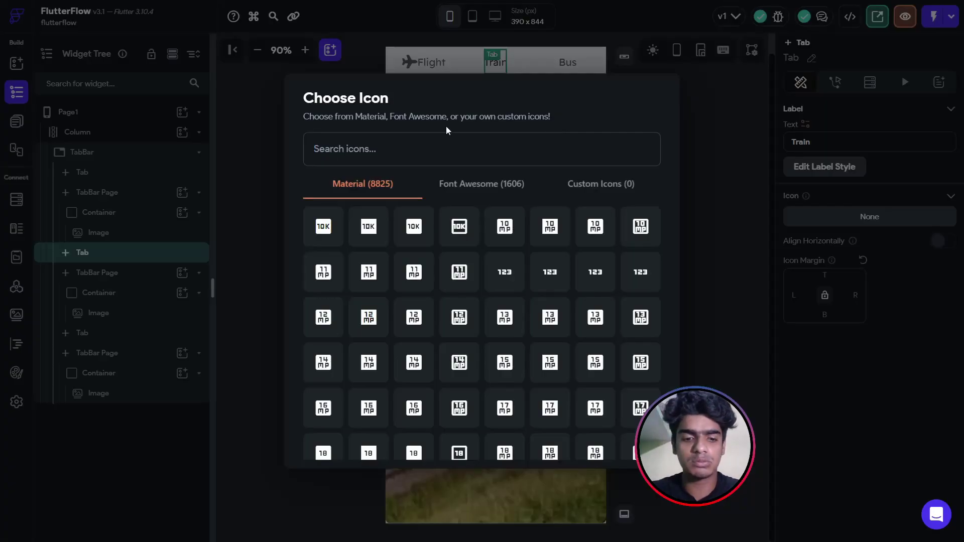
pyautogui.write('trai')
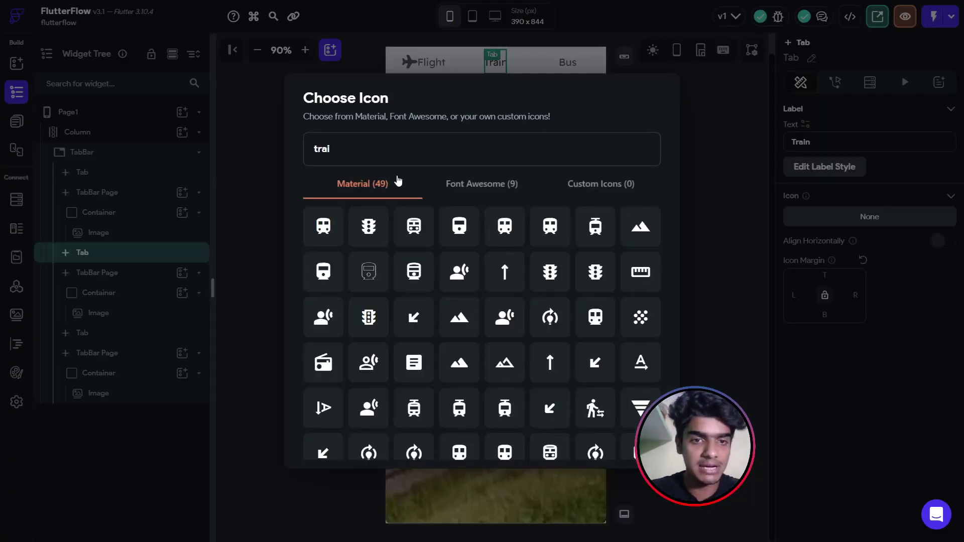
pyautogui.click(322, 230)
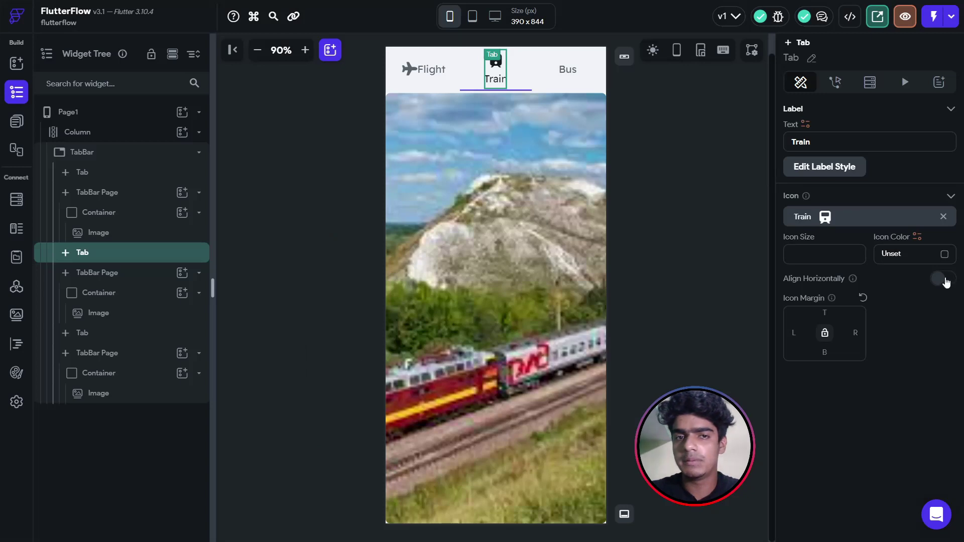
pyautogui.click(946, 282)
pyautogui.click(694, 106)
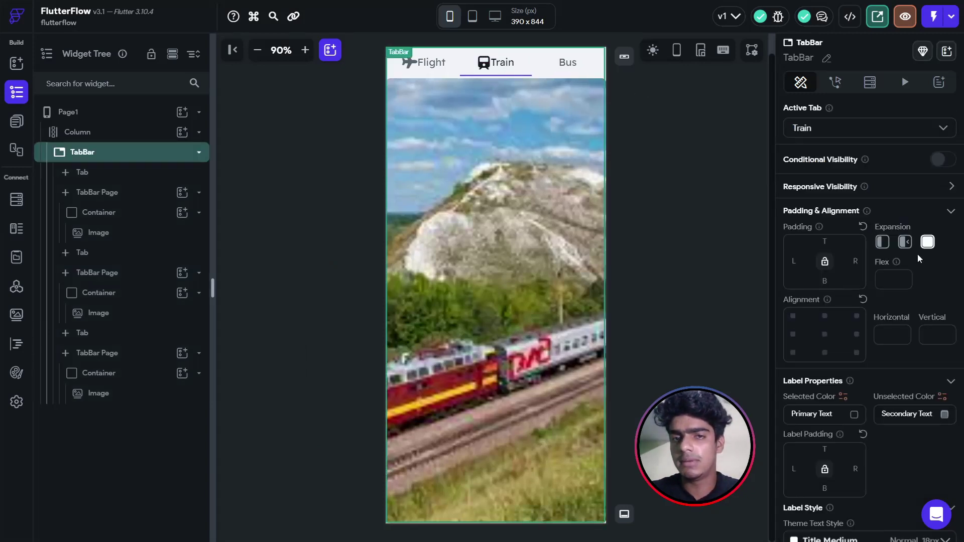
# Give the Bus tab the Material Directions Bus icon and align it horizontally with the label
pyautogui.click(566, 64)
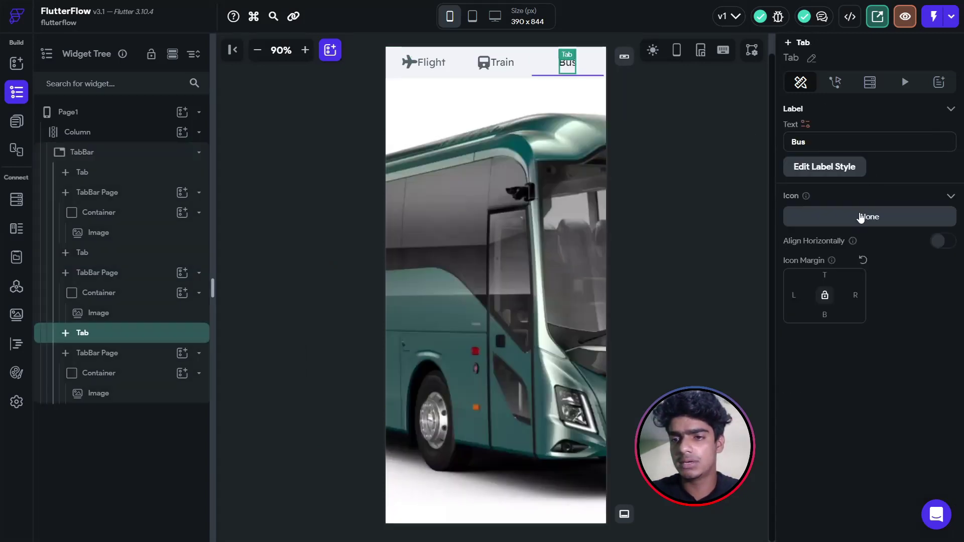
pyautogui.click(870, 217)
pyautogui.write('bus')
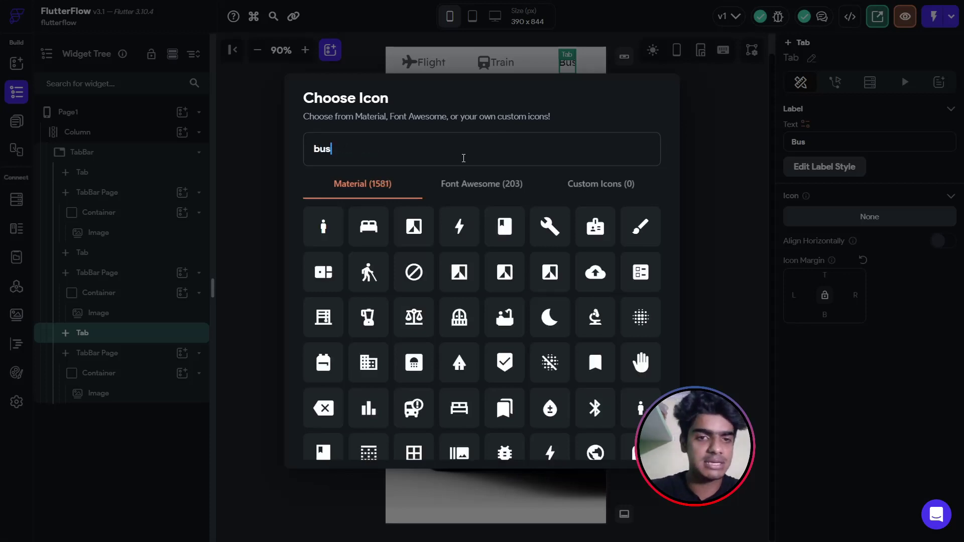
pyautogui.click(543, 268)
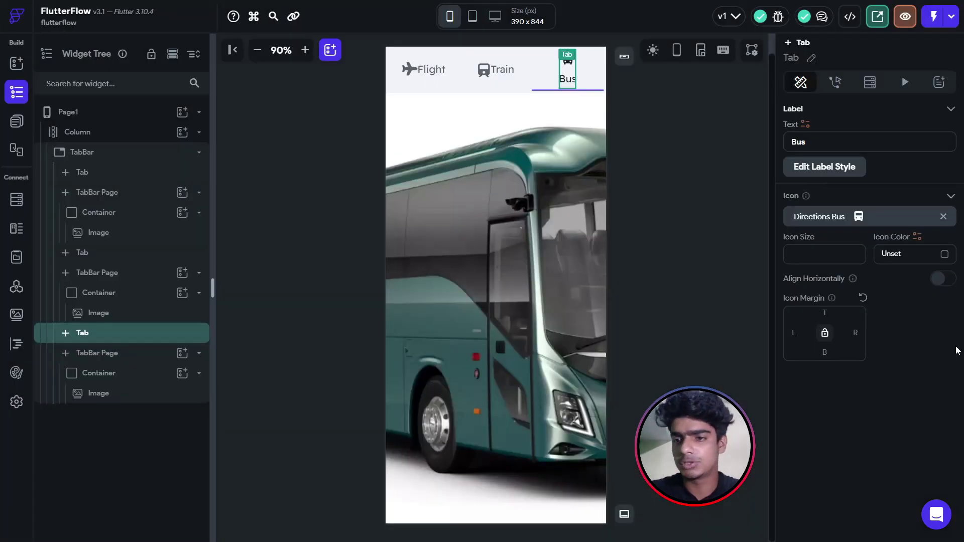
pyautogui.click(943, 279)
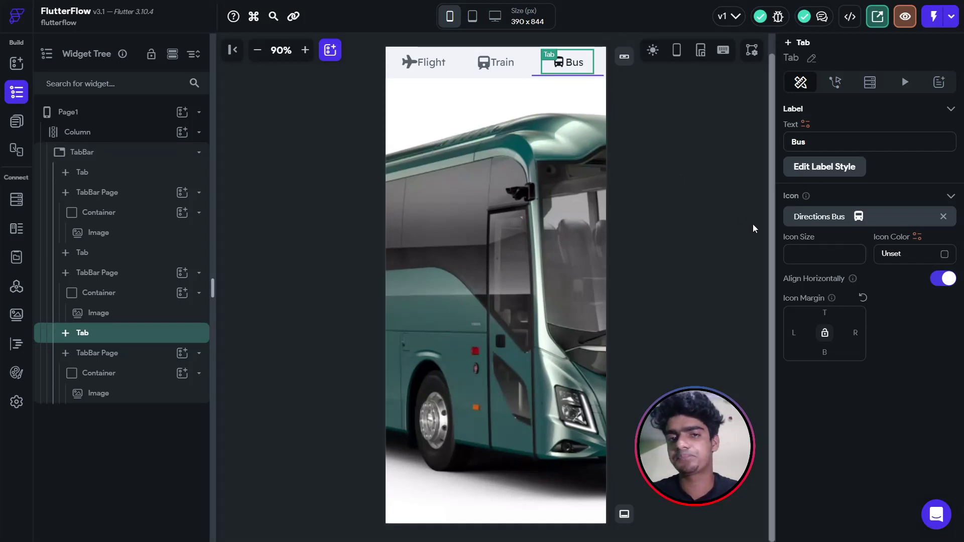
pyautogui.click(691, 173)
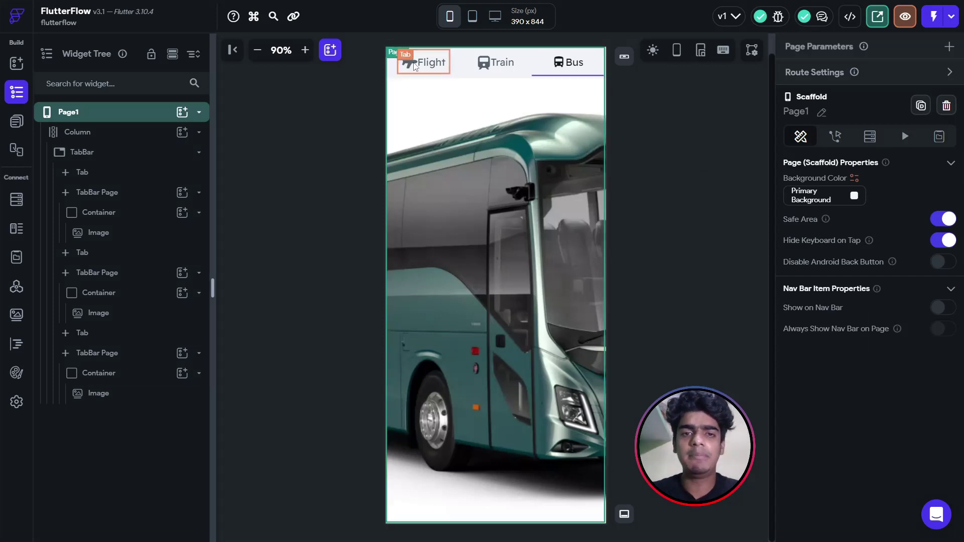
# Check the icons and page images of the Flight, Train and Bus tabs on the canvas
pyautogui.click(414, 67)
pyautogui.click(497, 63)
pyautogui.click(568, 62)
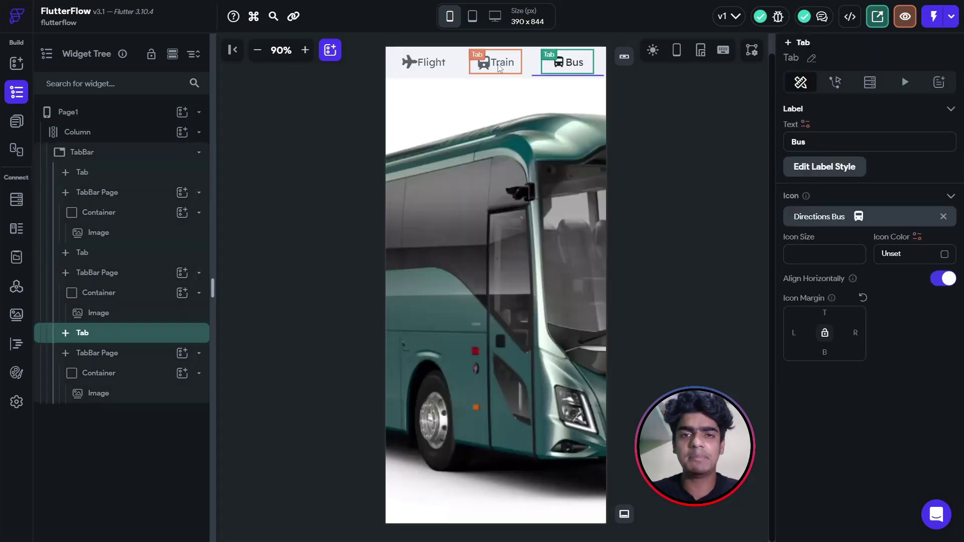
pyautogui.click(498, 66)
pyautogui.click(435, 64)
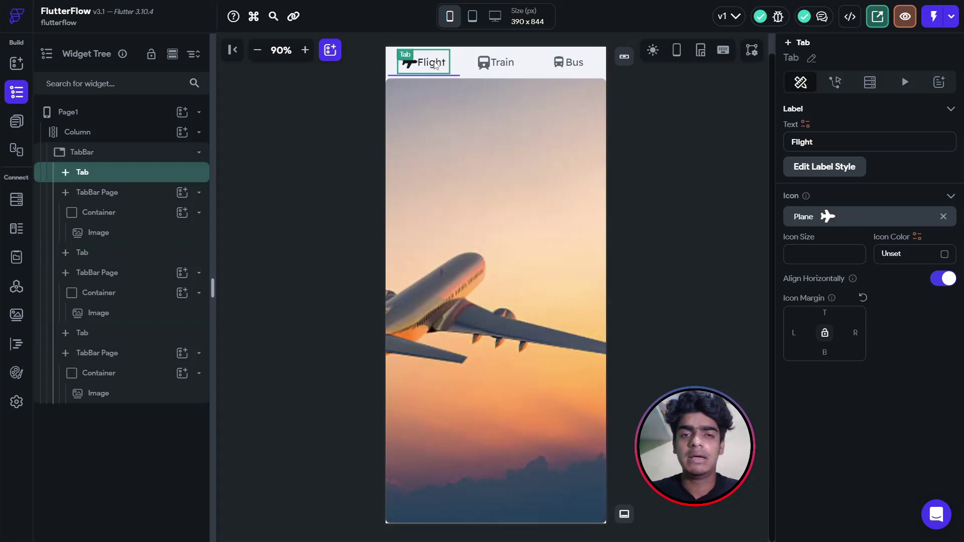
pyautogui.click(515, 70)
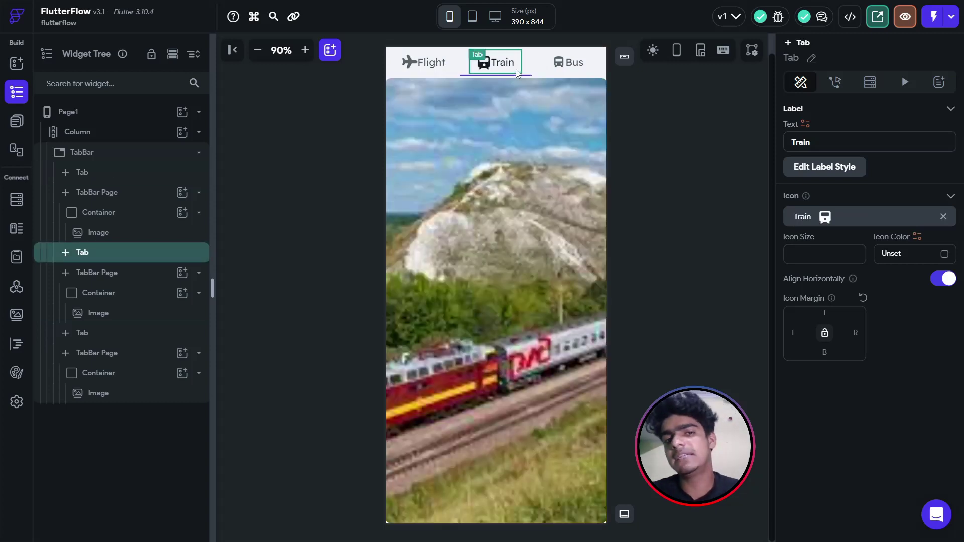
pyautogui.click(425, 62)
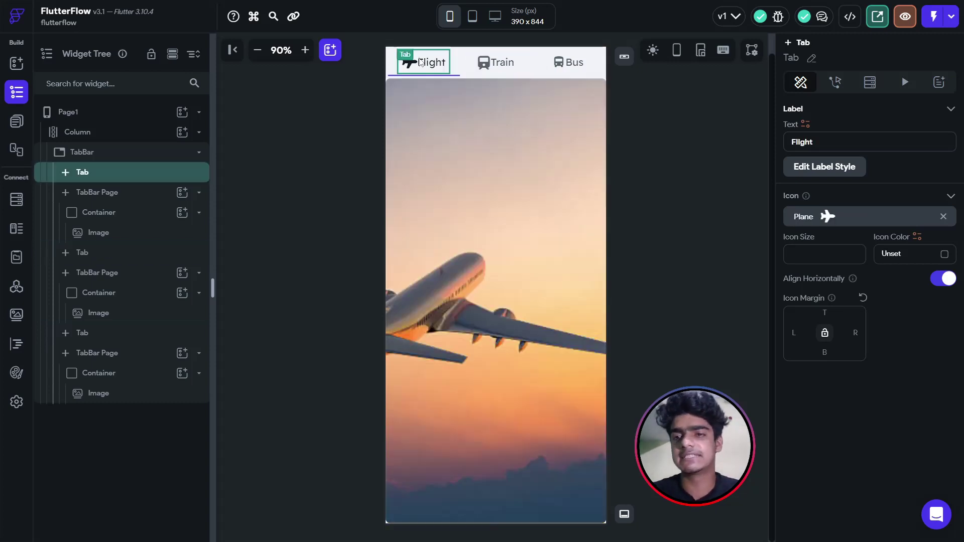
# Set the tab bar's style to Button in the TabBar widget's tab properties
pyautogui.click(821, 168)
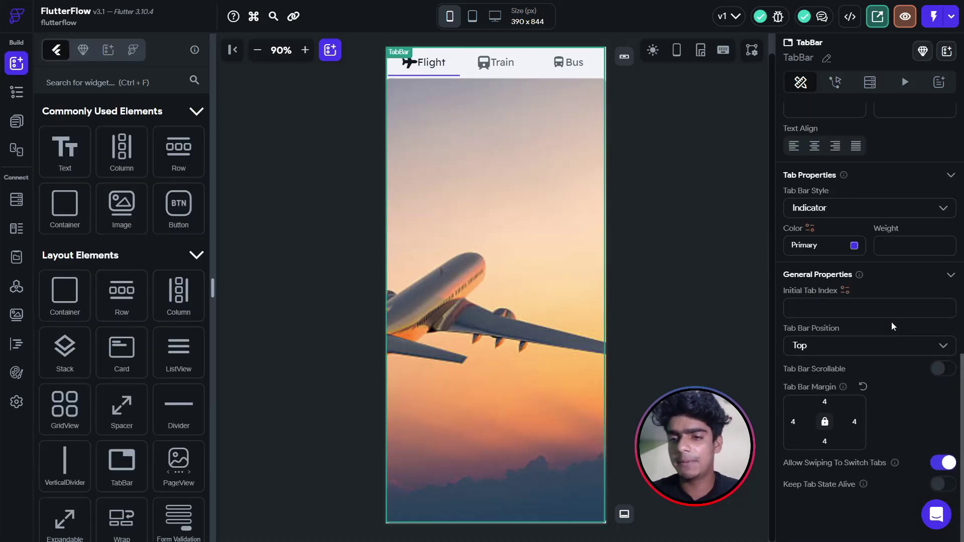
pyautogui.scroll(6, 891, 191)
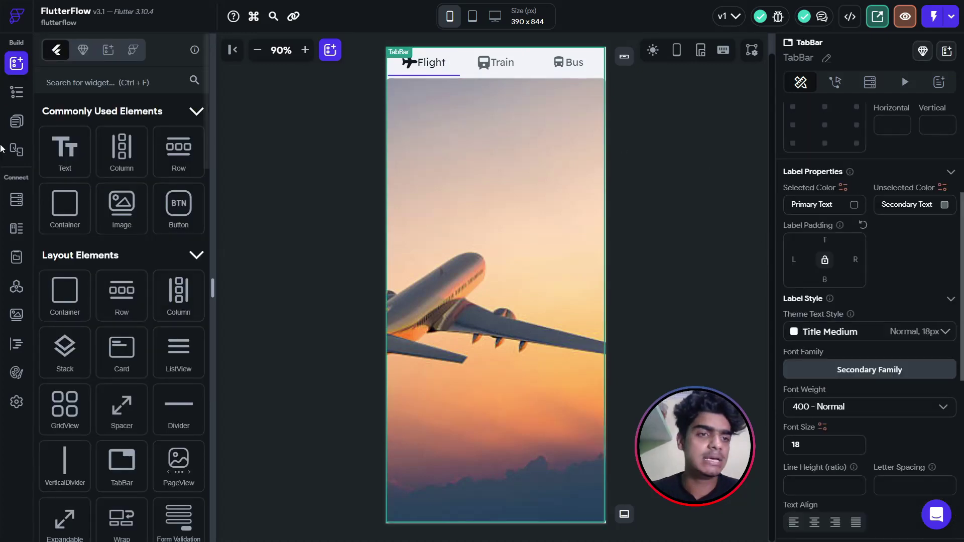
pyautogui.click(16, 92)
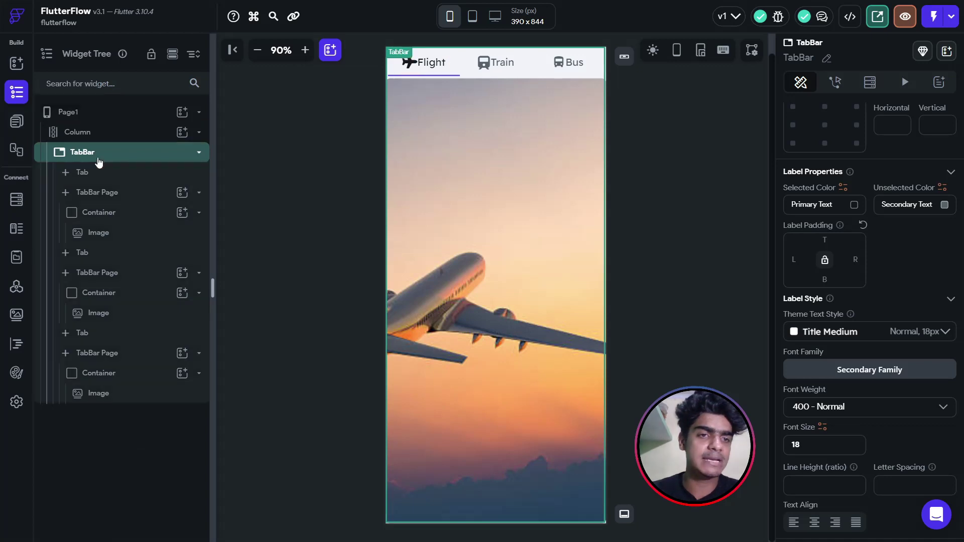
pyautogui.click(199, 153)
pyautogui.click(199, 152)
pyautogui.scroll(-6, 853, 322)
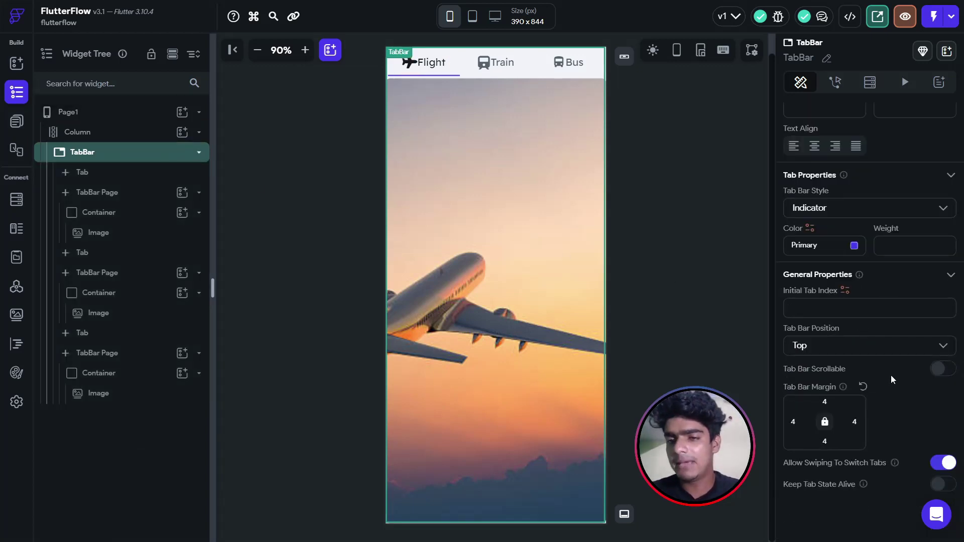
pyautogui.scroll(4, 892, 377)
pyautogui.scroll(2, 892, 378)
pyautogui.scroll(-2, 892, 378)
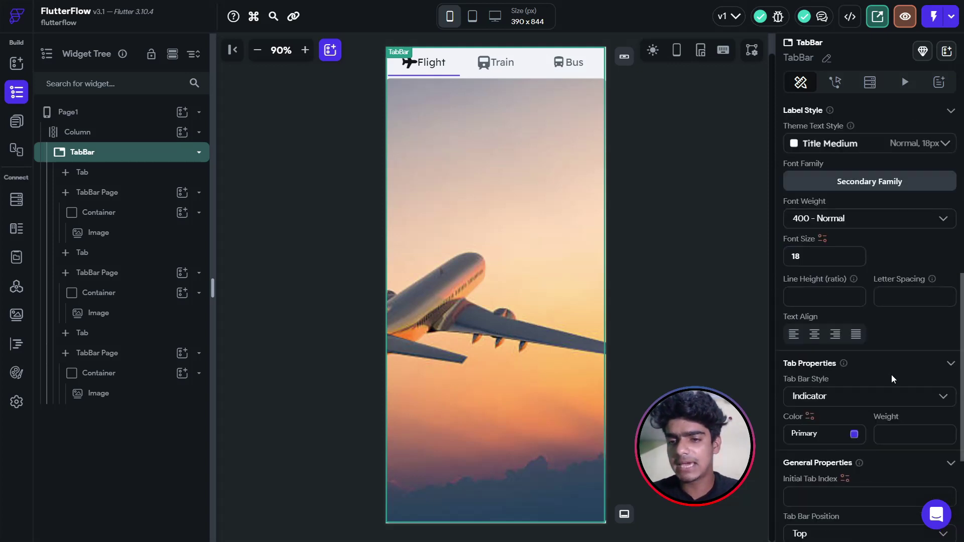
pyautogui.scroll(-1, 891, 377)
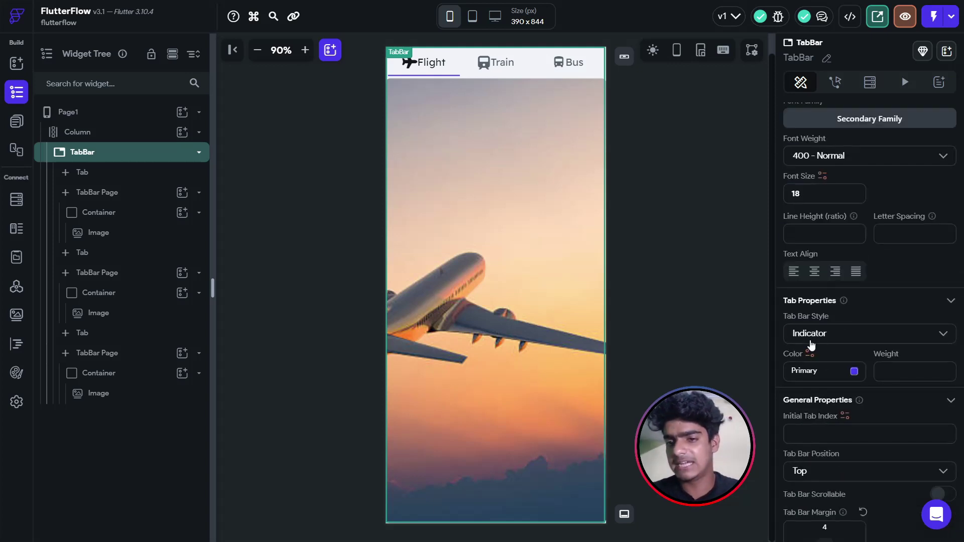
pyautogui.click(953, 331)
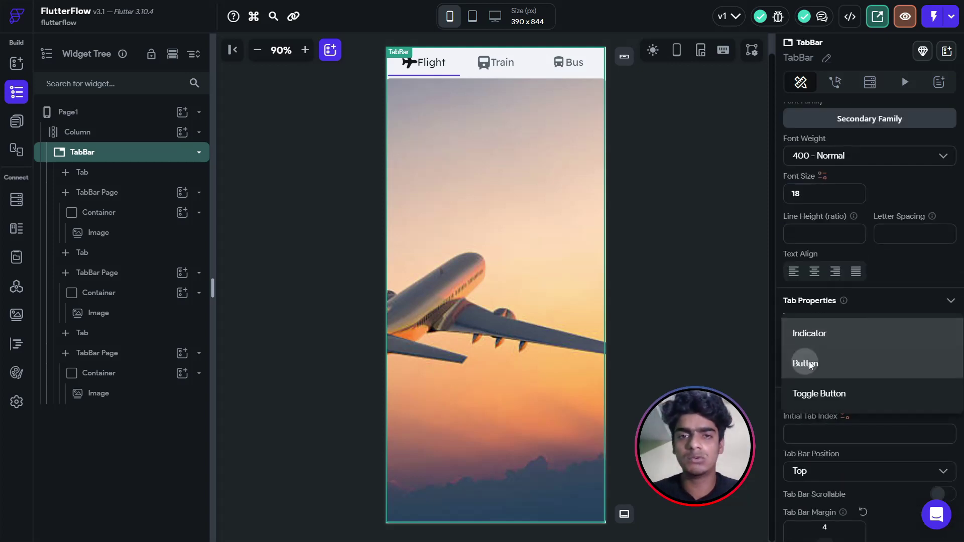
pyautogui.click(803, 362)
# Check how the Button style looks on the Train, Bus and Flight tabs
pyautogui.click(500, 71)
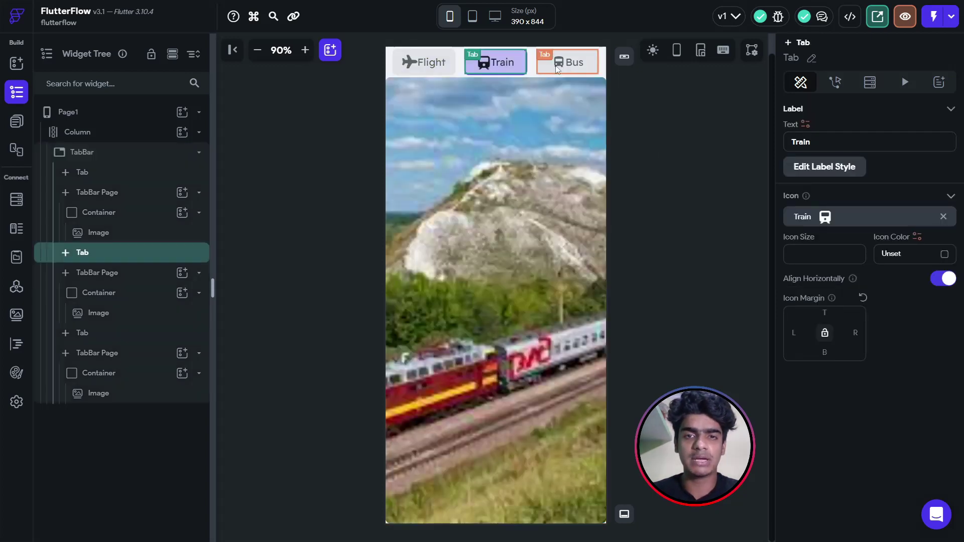
pyautogui.click(558, 65)
pyautogui.click(491, 68)
pyautogui.click(431, 66)
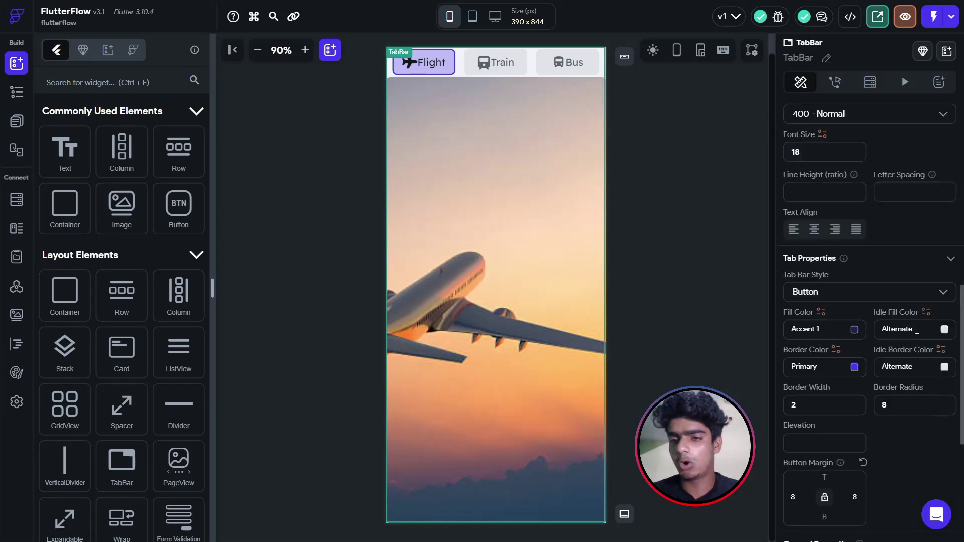
# Change the tab bar's style to Toggle Button, check it on all three tabs and review its style properties
pyautogui.click(824, 291)
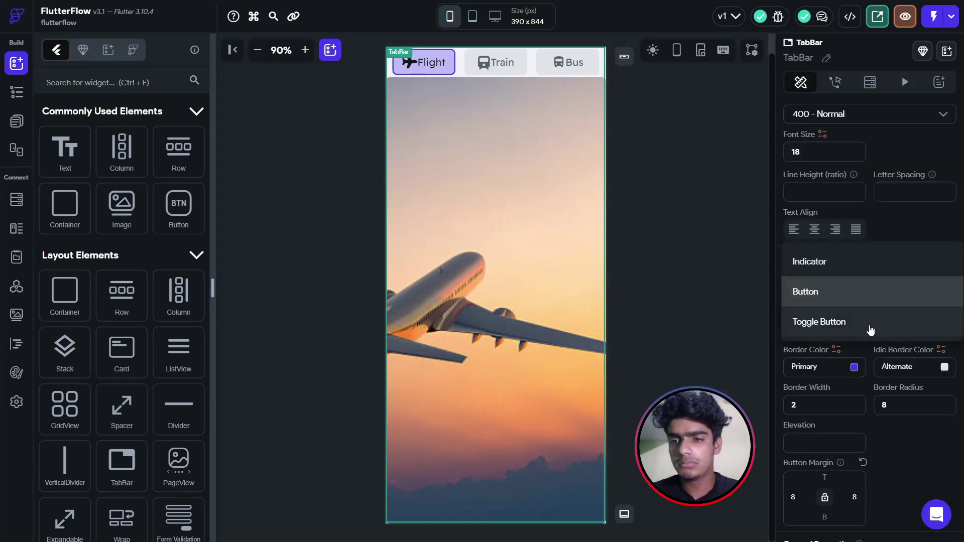
pyautogui.click(838, 322)
pyautogui.click(422, 71)
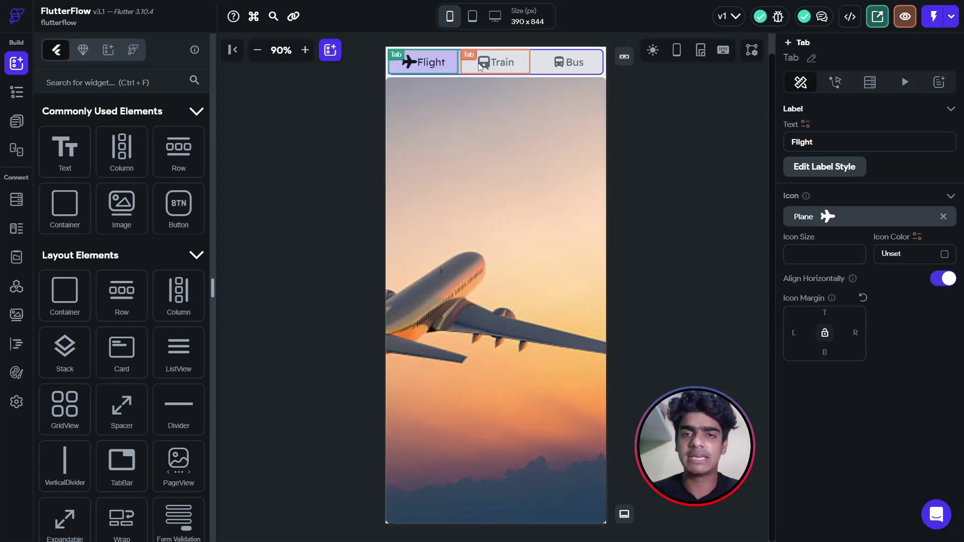
pyautogui.click(494, 62)
pyautogui.click(556, 61)
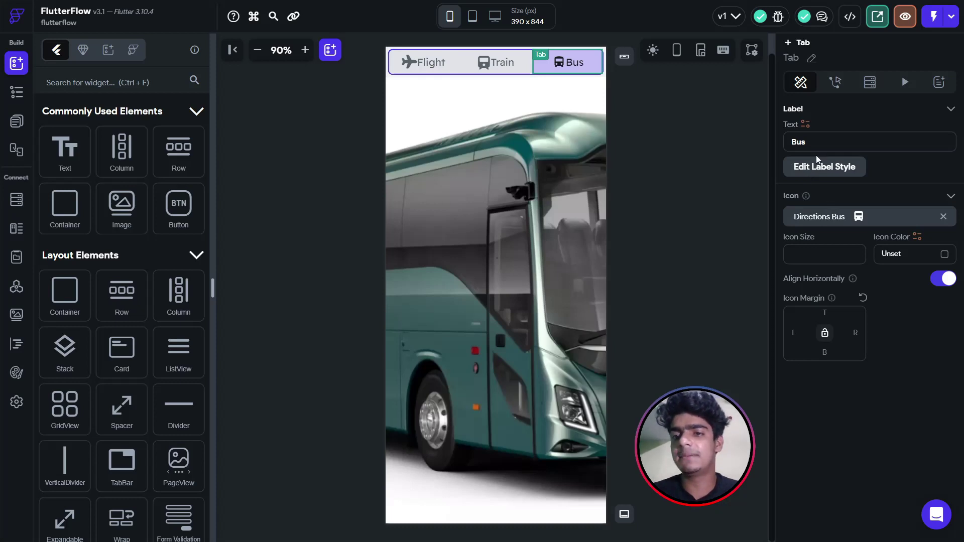
pyautogui.click(561, 94)
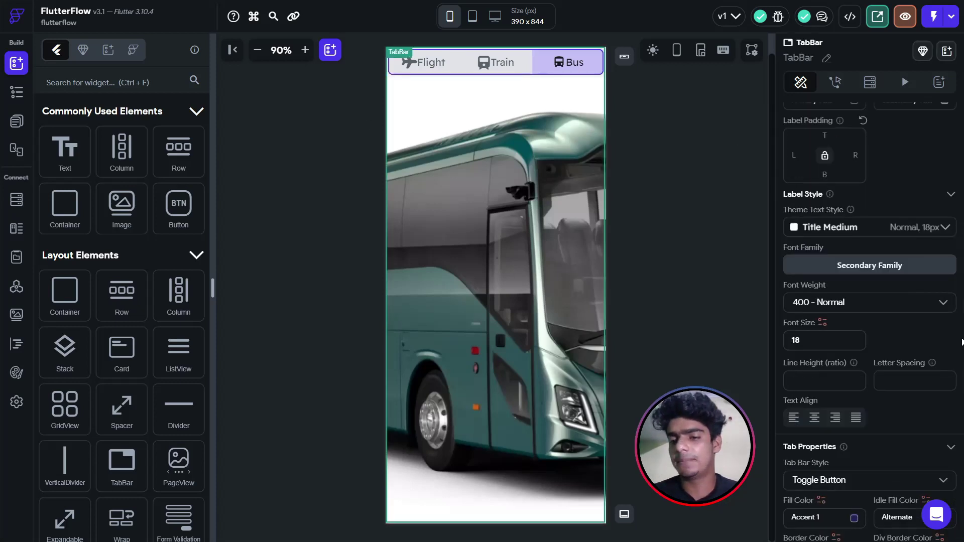
pyautogui.scroll(-5, 962, 341)
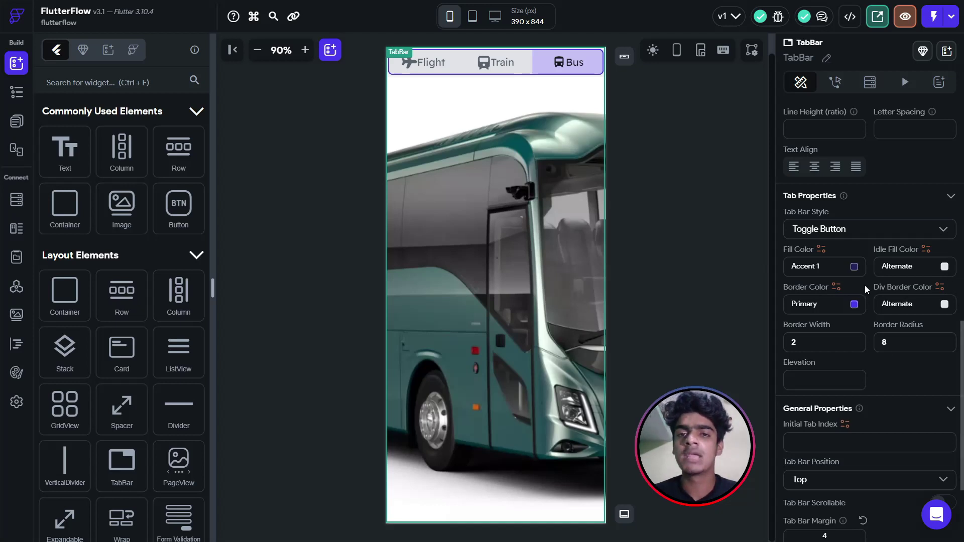
pyautogui.click(700, 265)
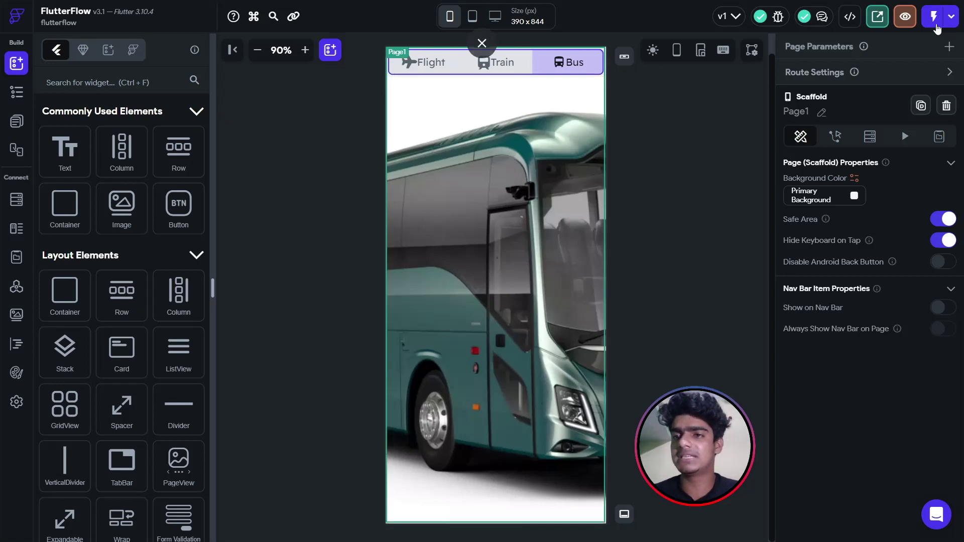
# Launch the app in a test session and set the preview zoom to 80%
pyautogui.click(934, 20)
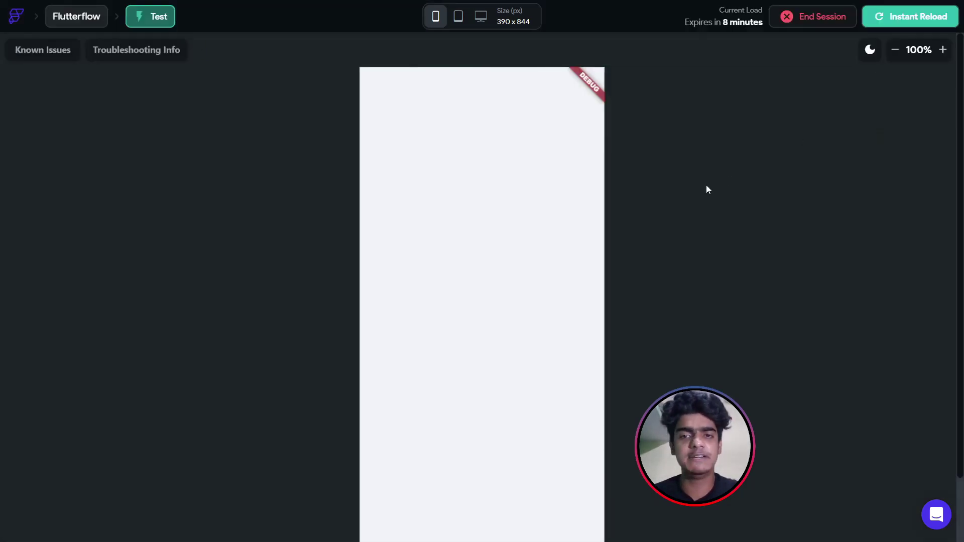
pyautogui.scroll(-1, 854, 140)
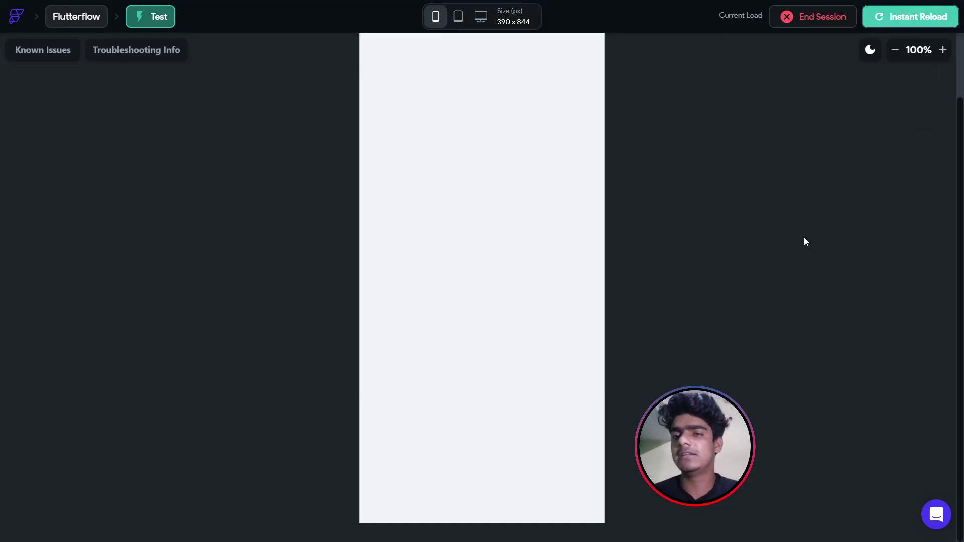
pyautogui.scroll(1, 799, 241)
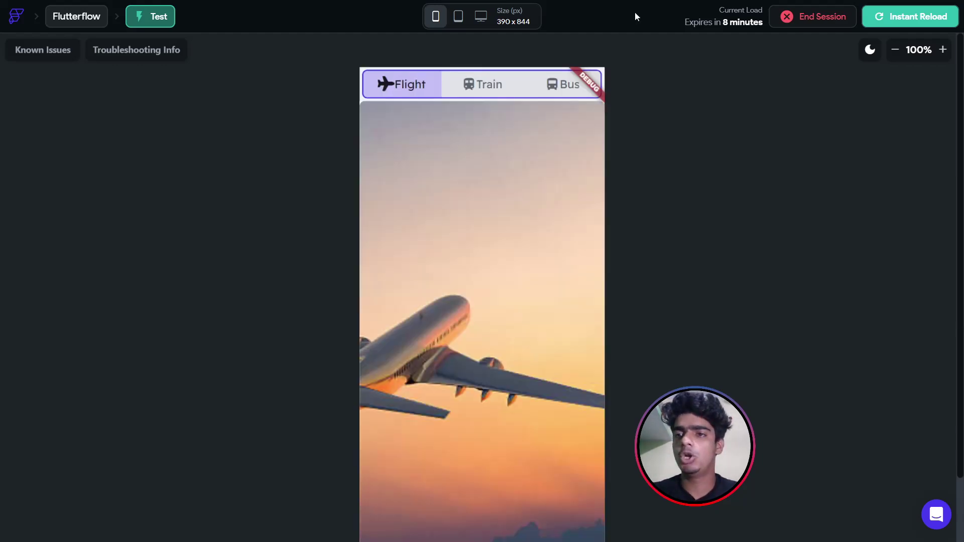
pyautogui.click(899, 50)
pyautogui.click(899, 51)
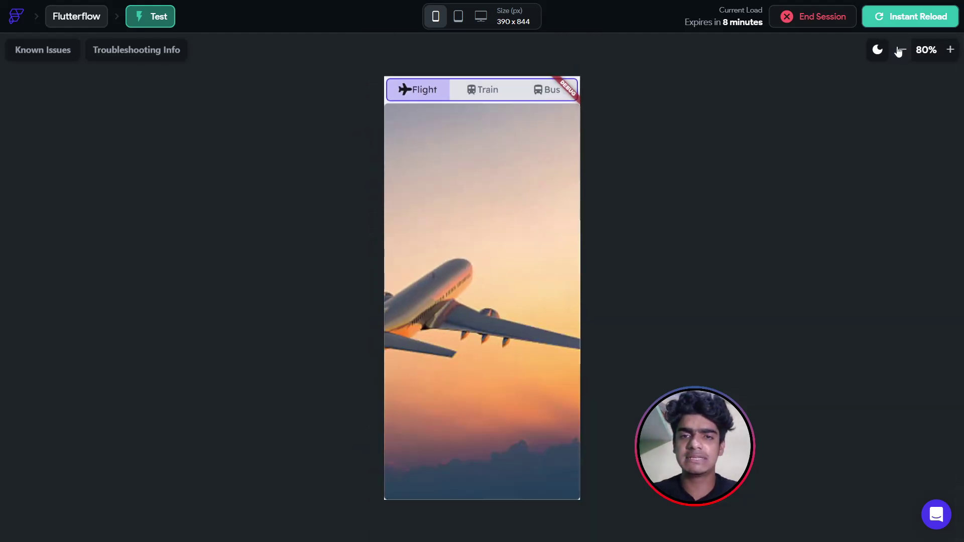
# Test switching between the Train, Bus and Flight tabs in the running app
pyautogui.click(479, 97)
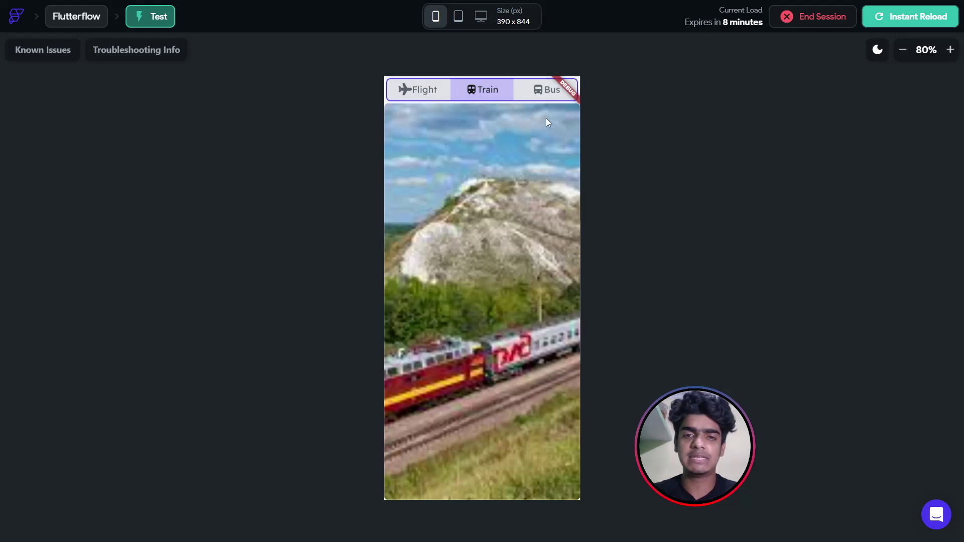
pyautogui.click(553, 91)
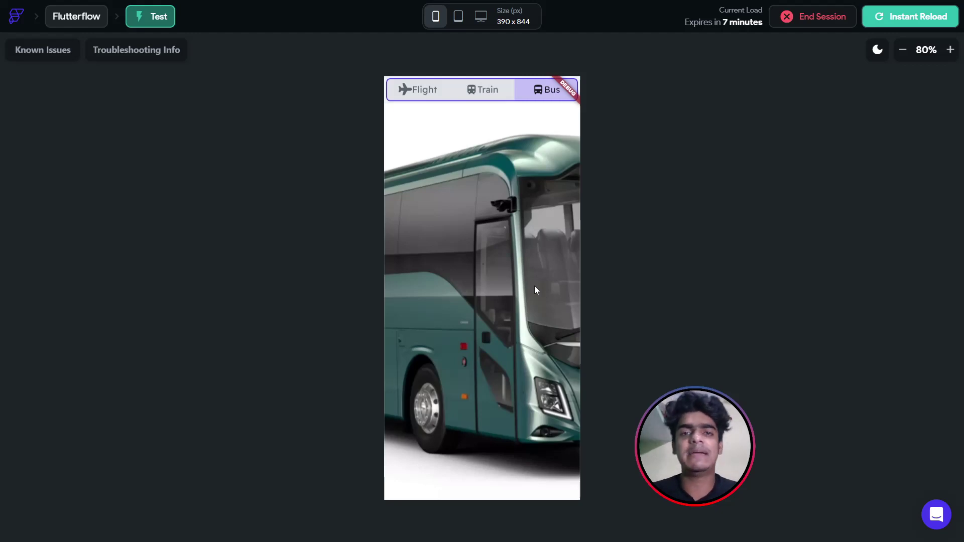
pyautogui.click(416, 93)
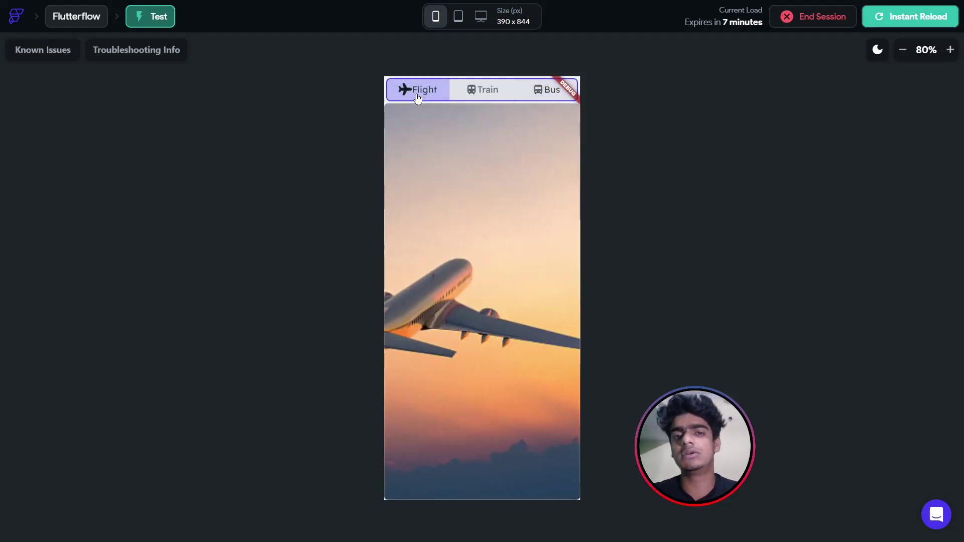
pyautogui.click(488, 93)
pyautogui.click(543, 94)
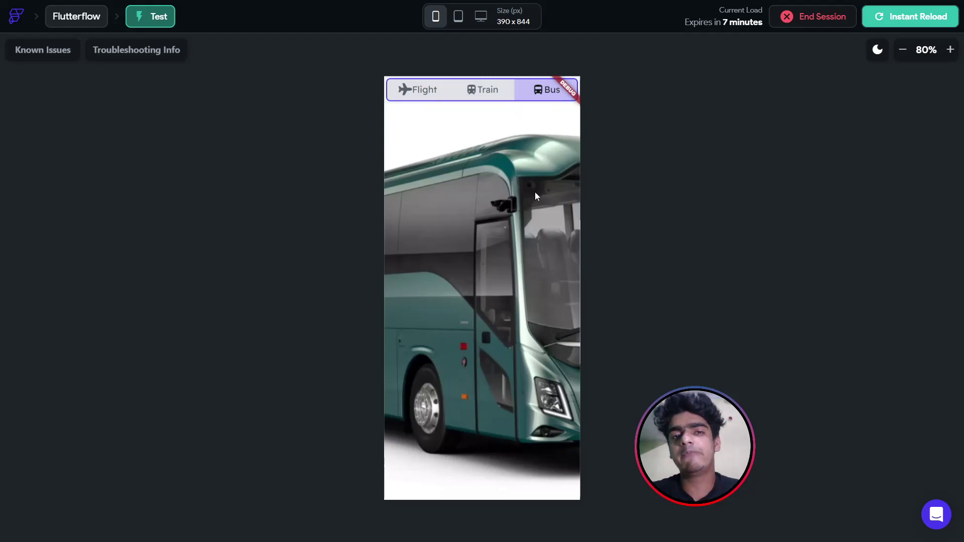